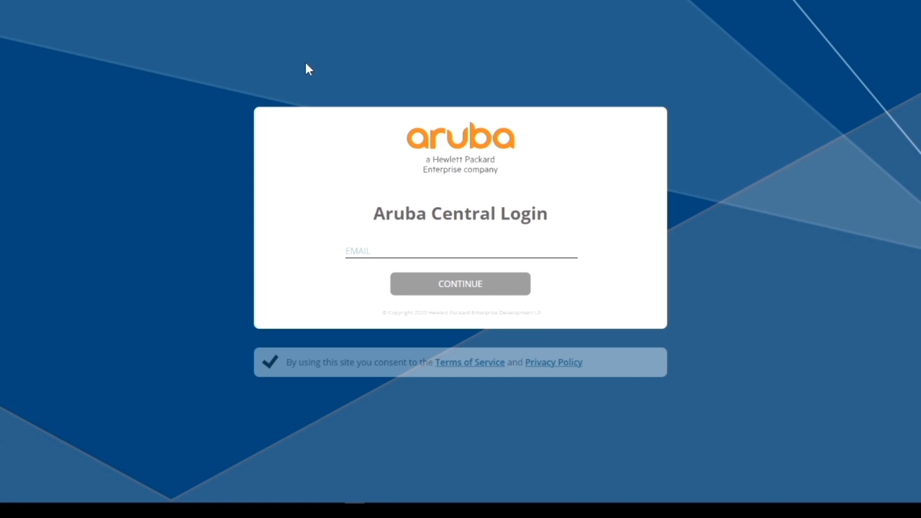
Sign in to Aruba Central with the saved account email from the autofill list
key("ctrl+minus")
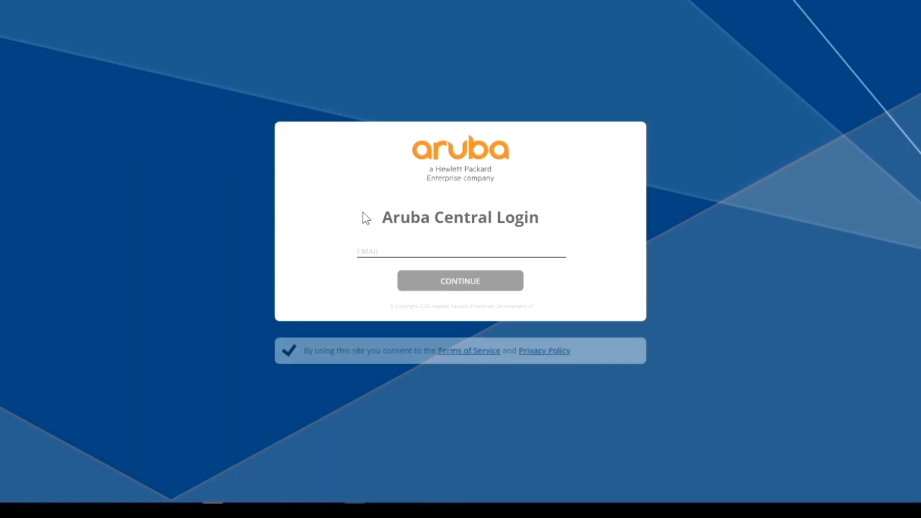
left_click(358, 253)
left_click(379, 273)
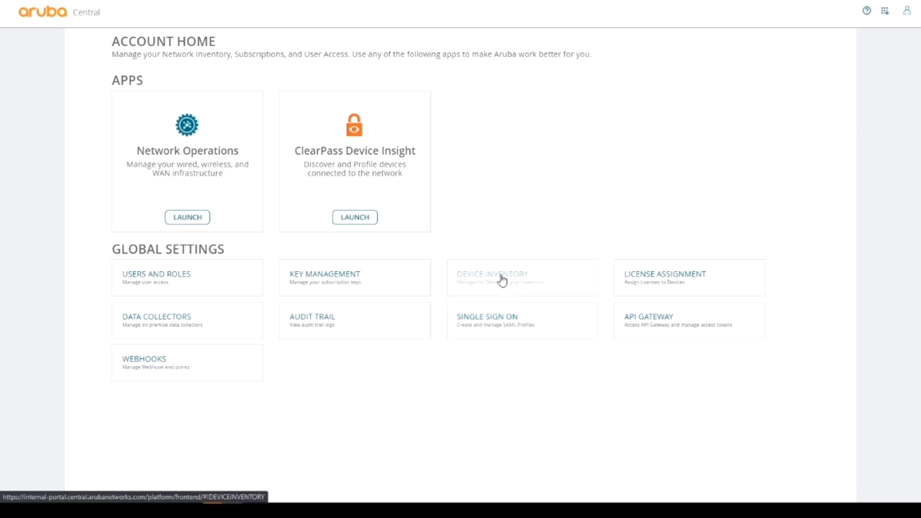
Open Device Inventory, review its 7 devices, and bring up the Add Devices form
left_click(503, 281)
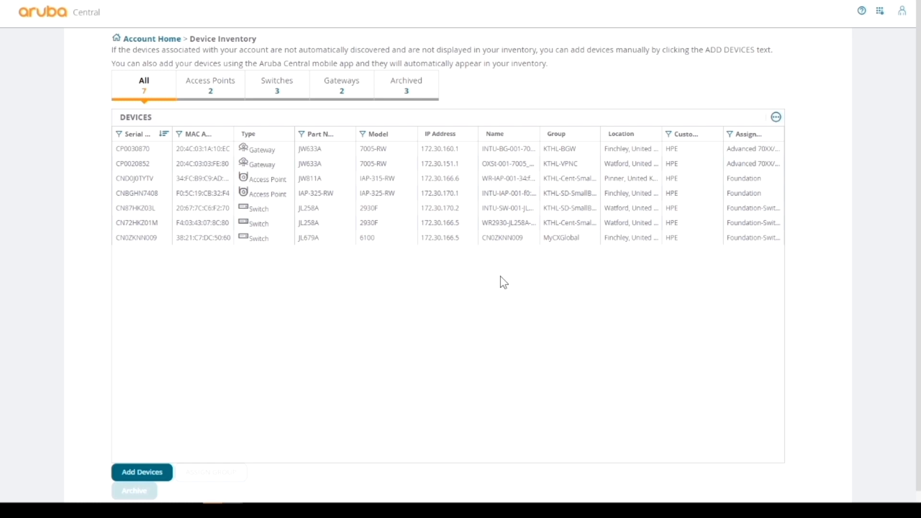
scroll(502, 282, "down", 1)
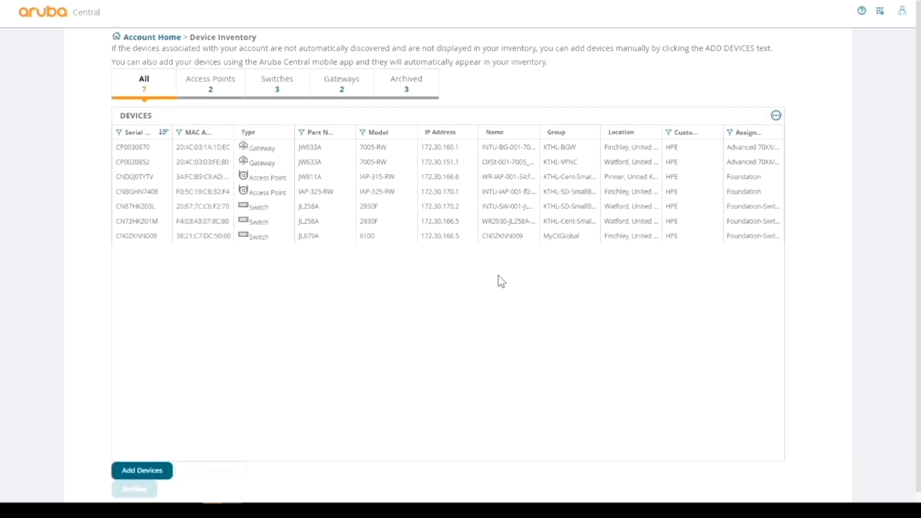
scroll(502, 282, "down", 1)
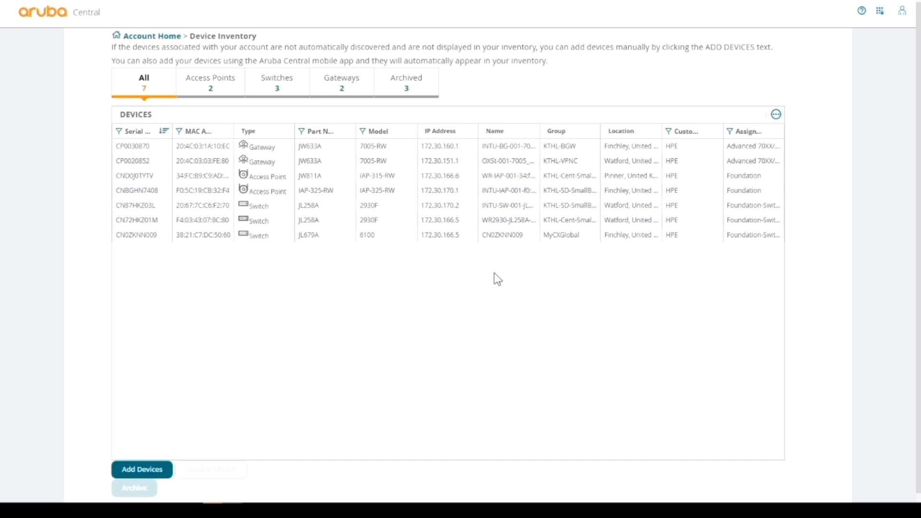
scroll(484, 279, "up", 1)
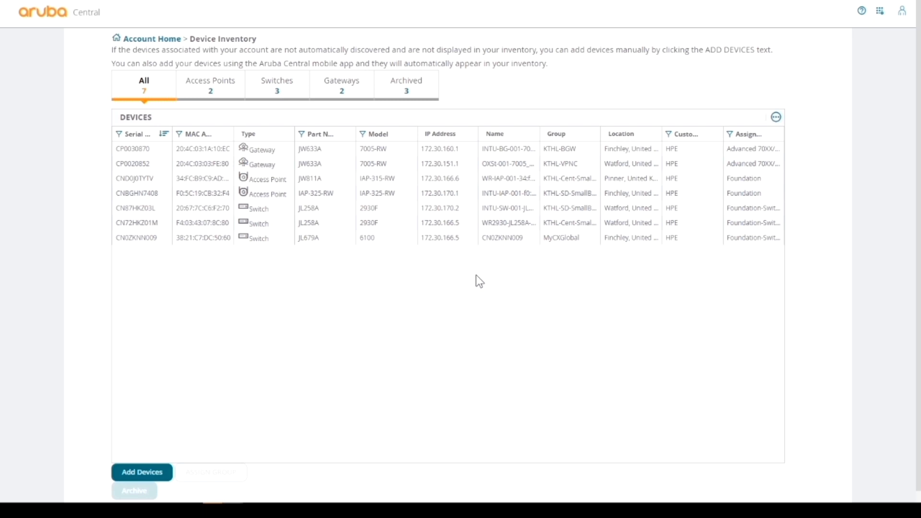
left_click(160, 473)
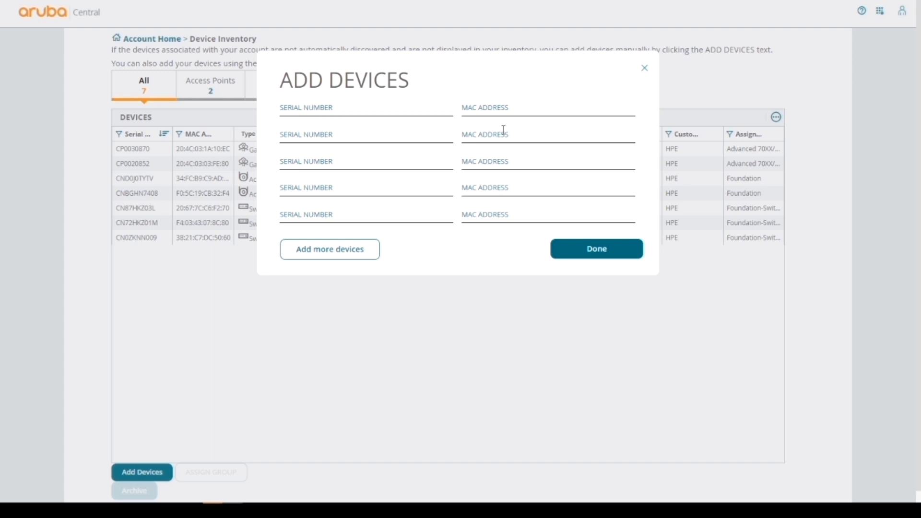
Dismiss the Add Devices form, unarchive both archived 6300 switches, and list the five switches
left_click(585, 257)
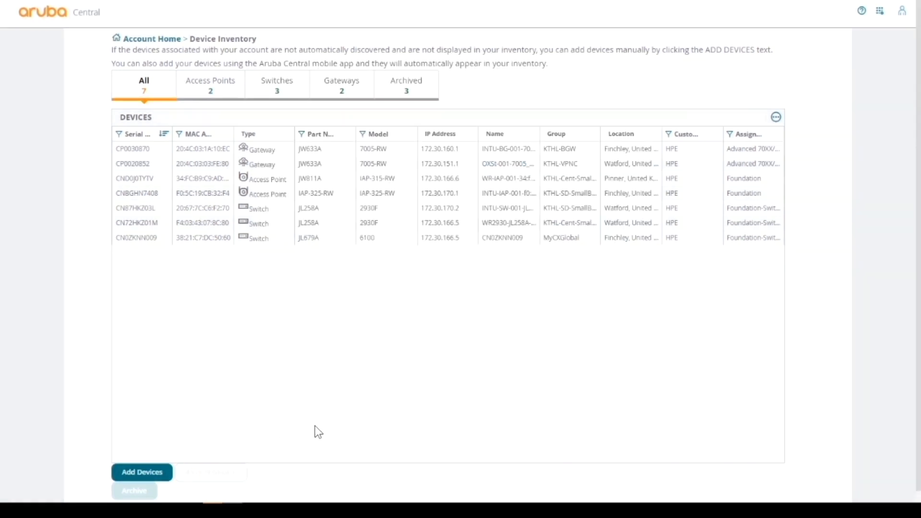
scroll(402, 129, "down", 1)
left_click(412, 79)
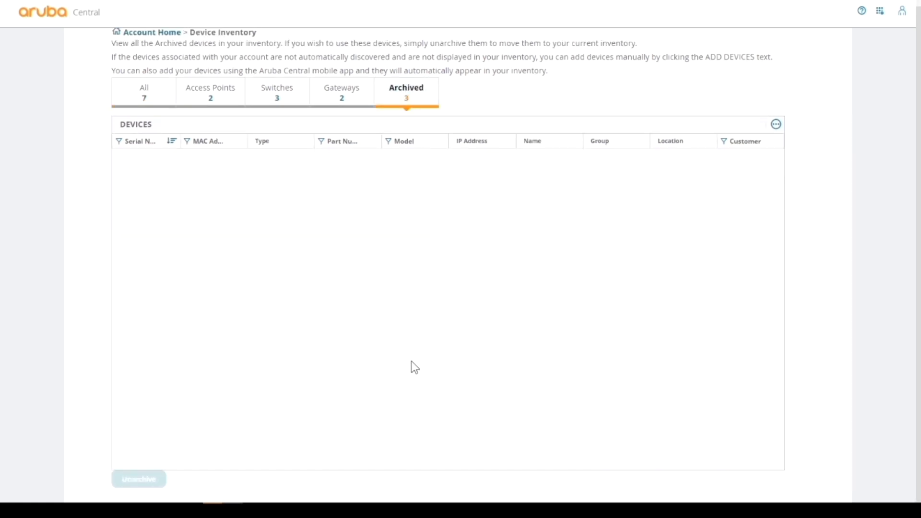
left_click(139, 160)
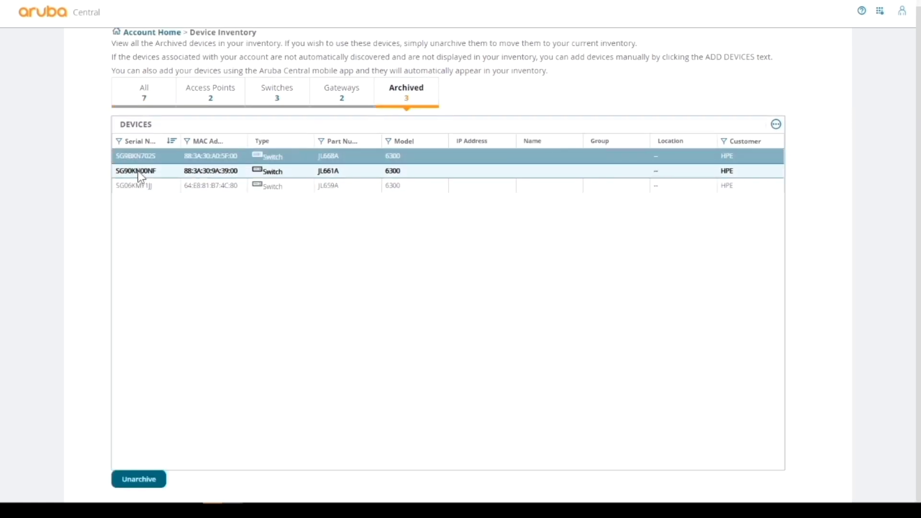
left_click(137, 170)
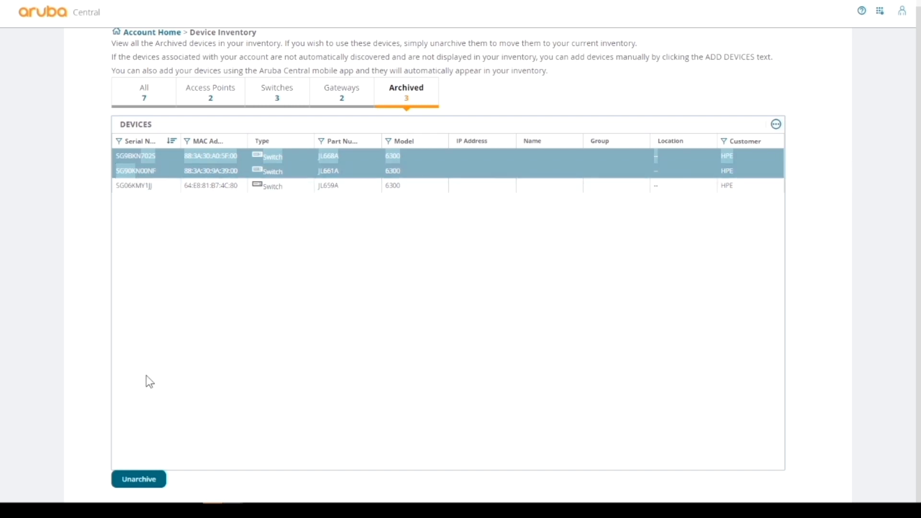
left_click(152, 481)
left_click(356, 217)
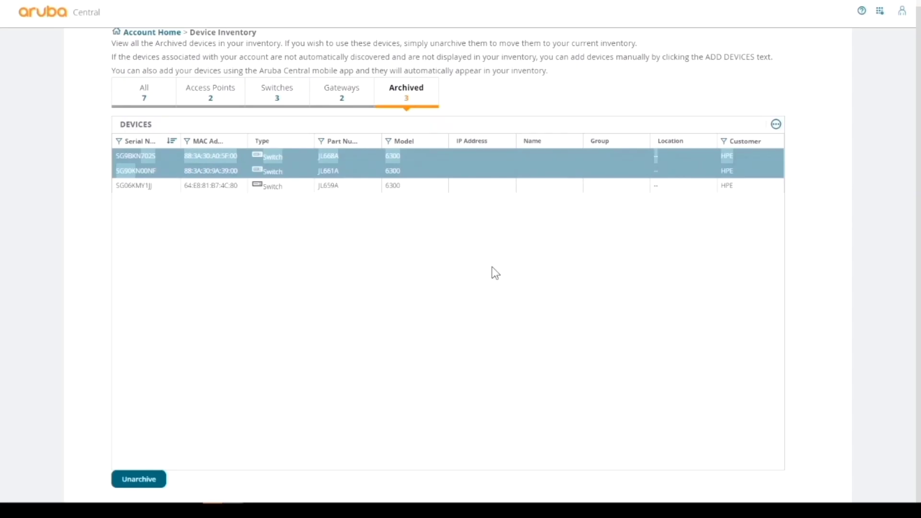
left_click(455, 180)
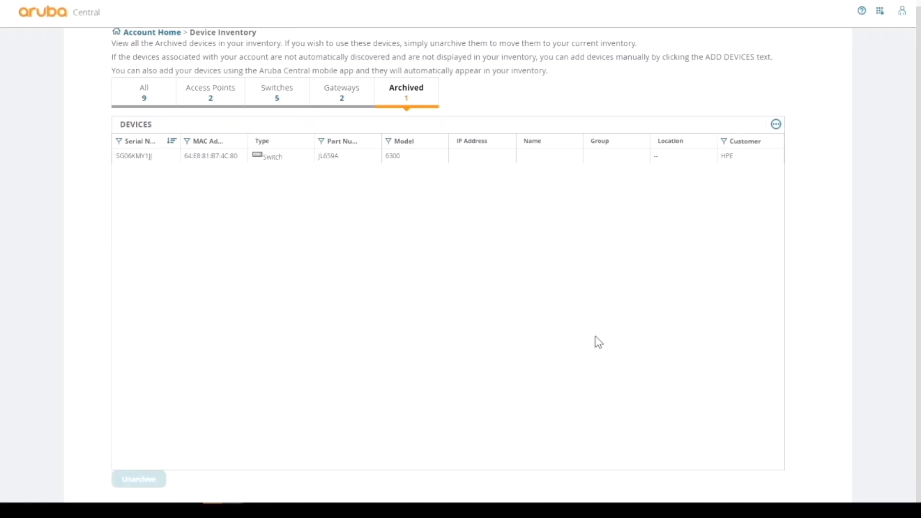
left_click(286, 99)
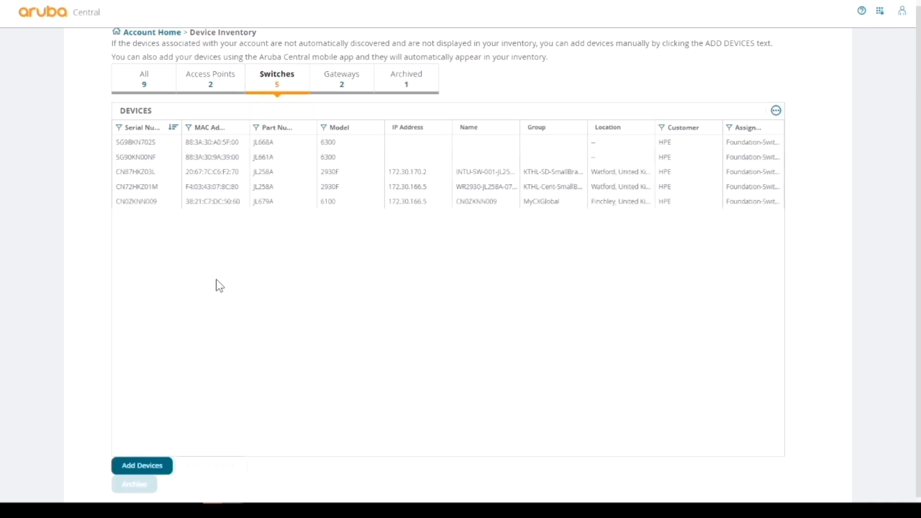
left_click(139, 157)
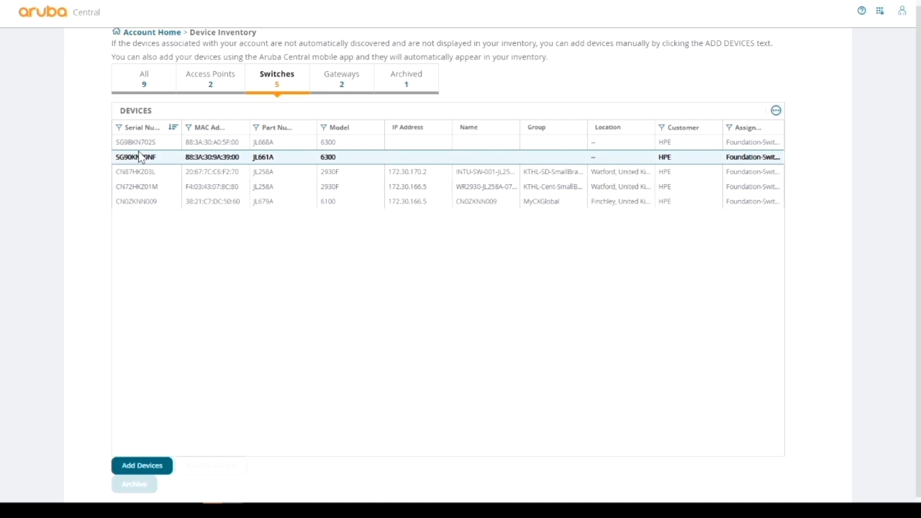
left_click(347, 148)
left_click(357, 157)
left_click(412, 143)
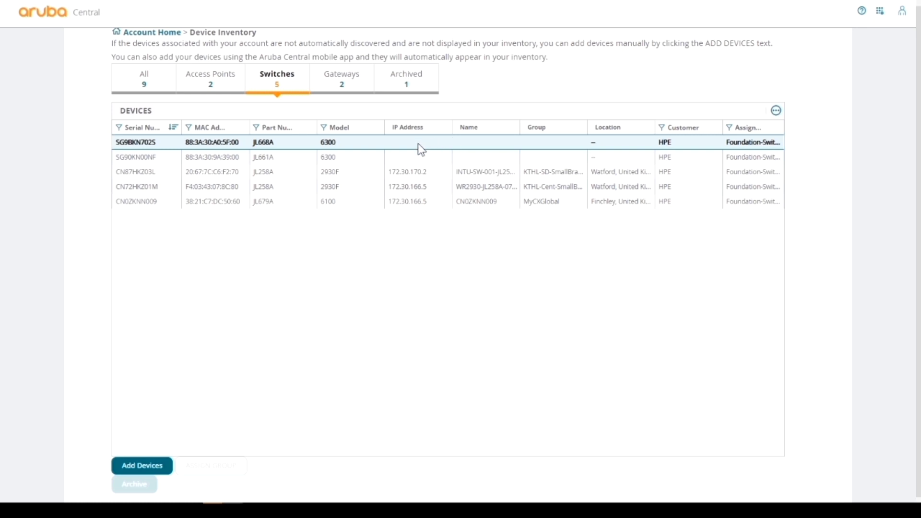
left_click(460, 156)
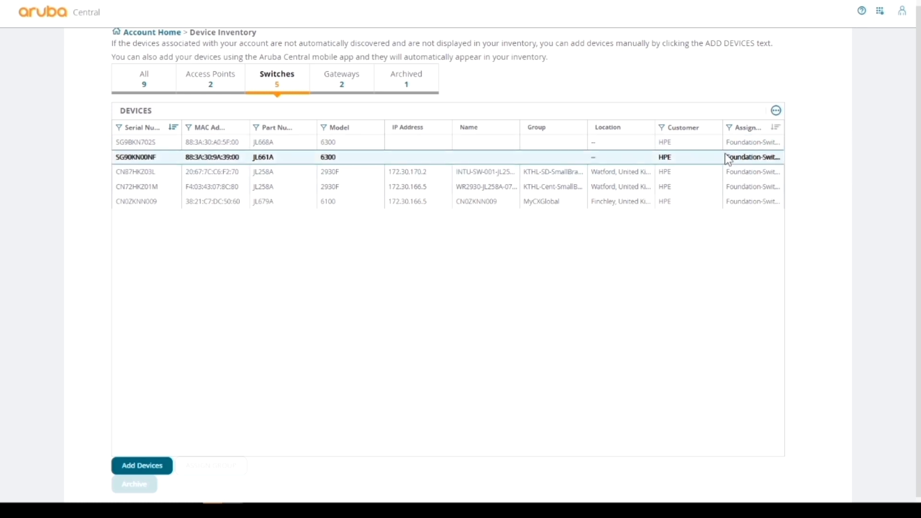
left_click(732, 145)
left_click(734, 157)
Show switch licences in License Assignment, with both 6300s on Foundation-Switch-63xx/38xx
left_click(880, 13)
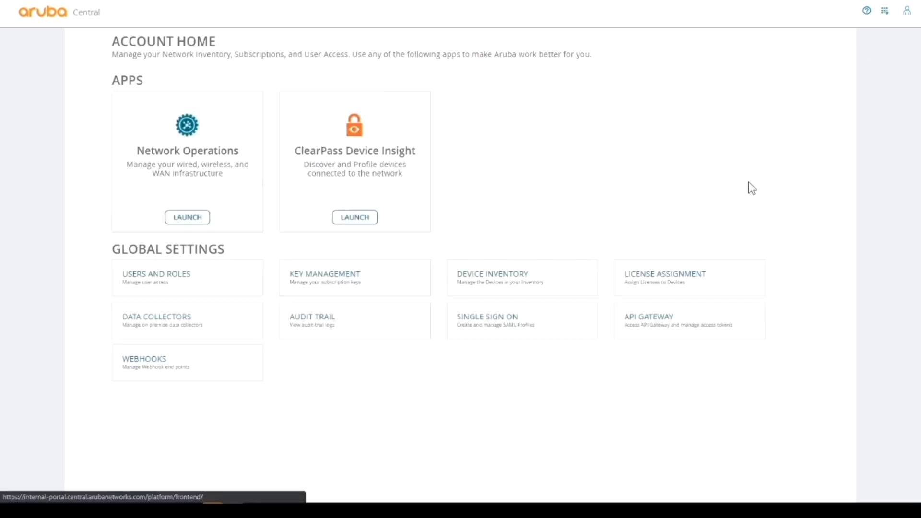
left_click(658, 287)
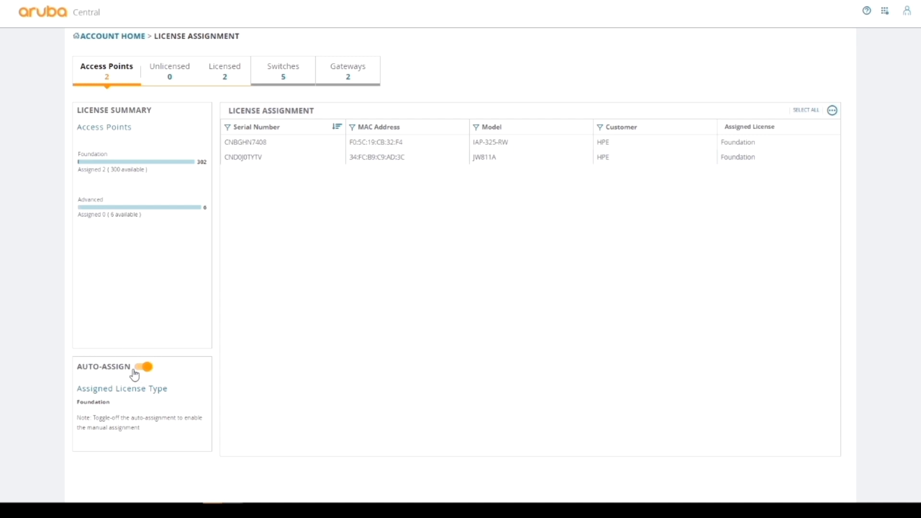
left_click(283, 71)
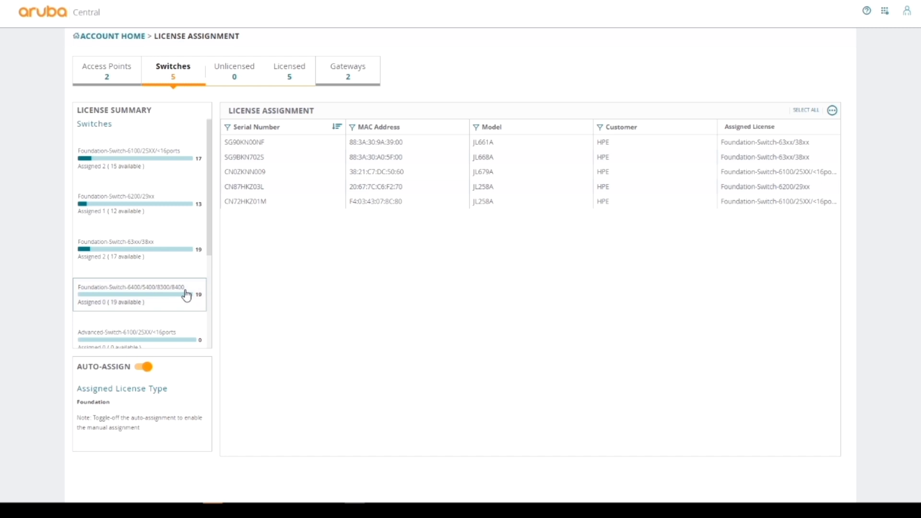
left_click_drag(209, 244, 206, 264)
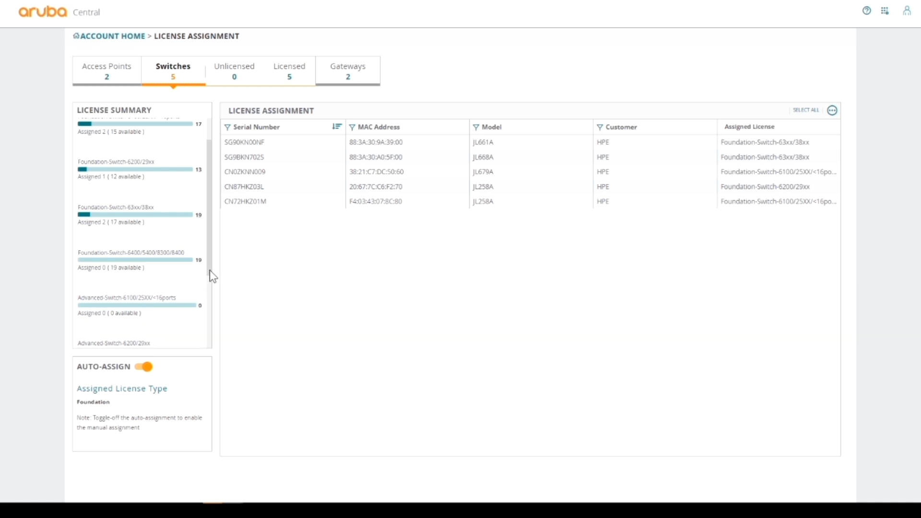
Scroll through the License Summary list and return to Account Home
left_click_drag(210, 271, 208, 226)
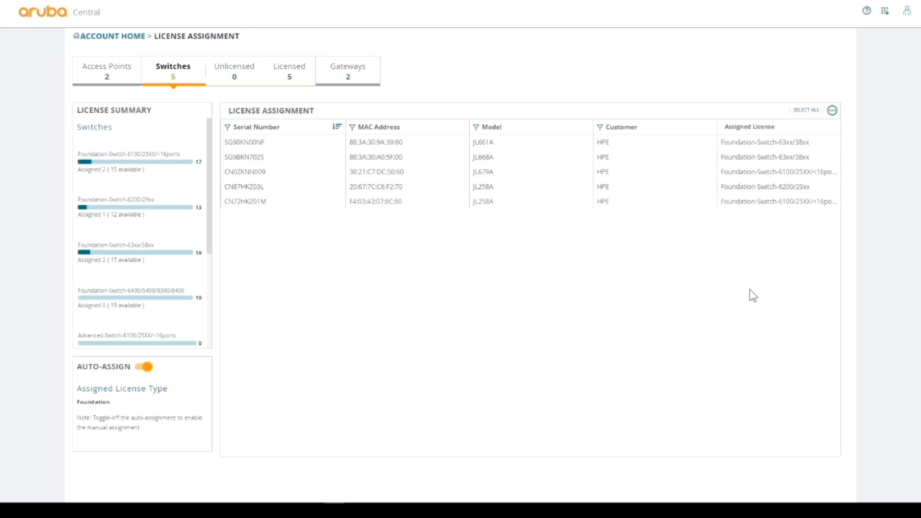
left_click(885, 18)
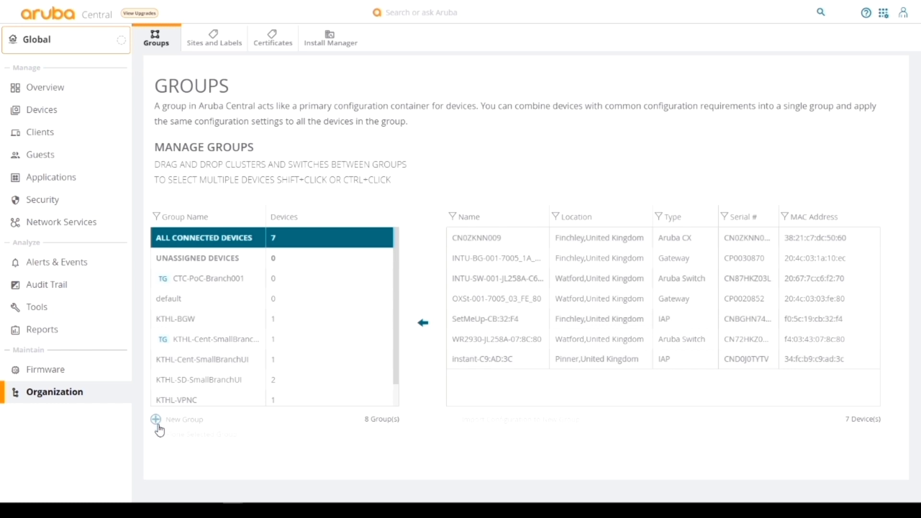
Open the Create New Group form from the Organization Groups page
left_click(162, 421)
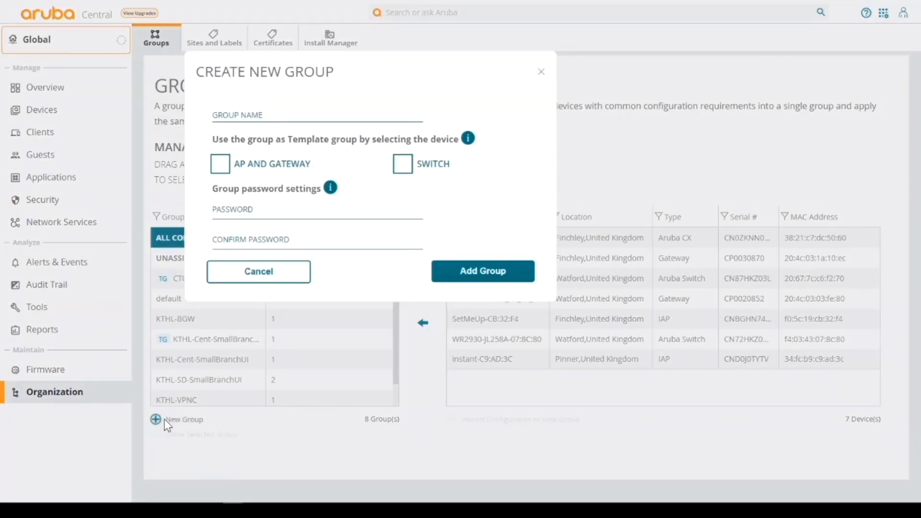
Add group 'VSF-6300-GUI' with the group password entered and confirmed
left_click(239, 111)
type("VSF-6300-GUI")
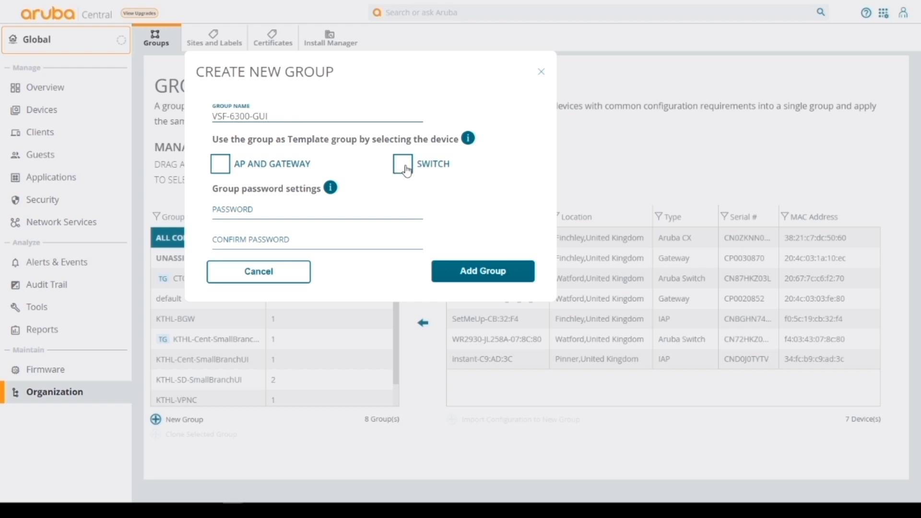
left_click(261, 211)
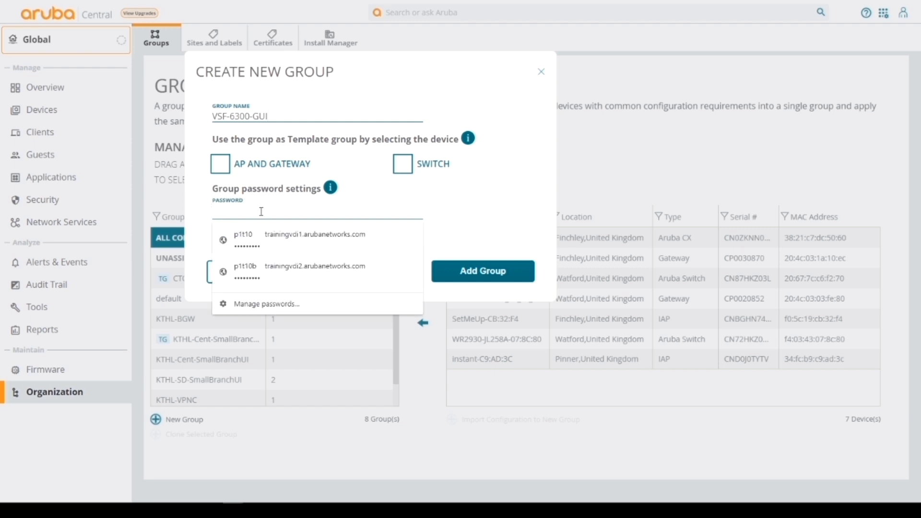
type("ar")
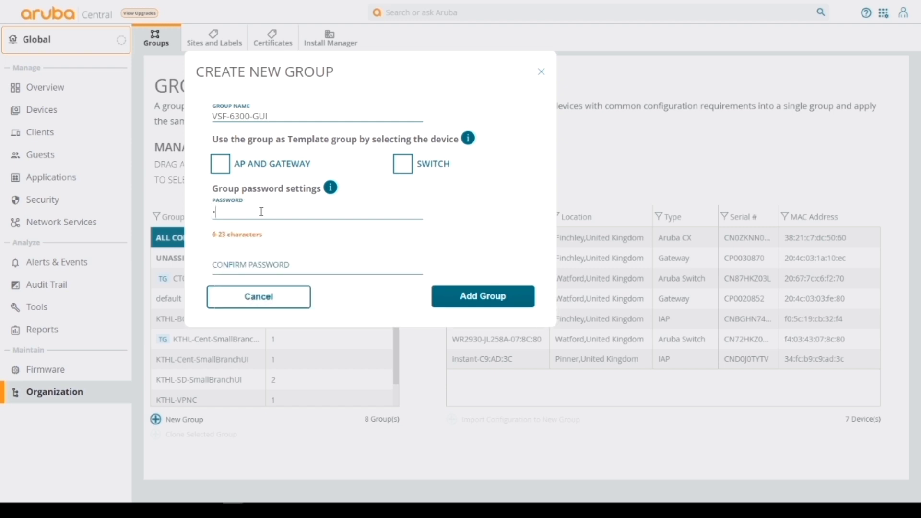
type("uba123456")
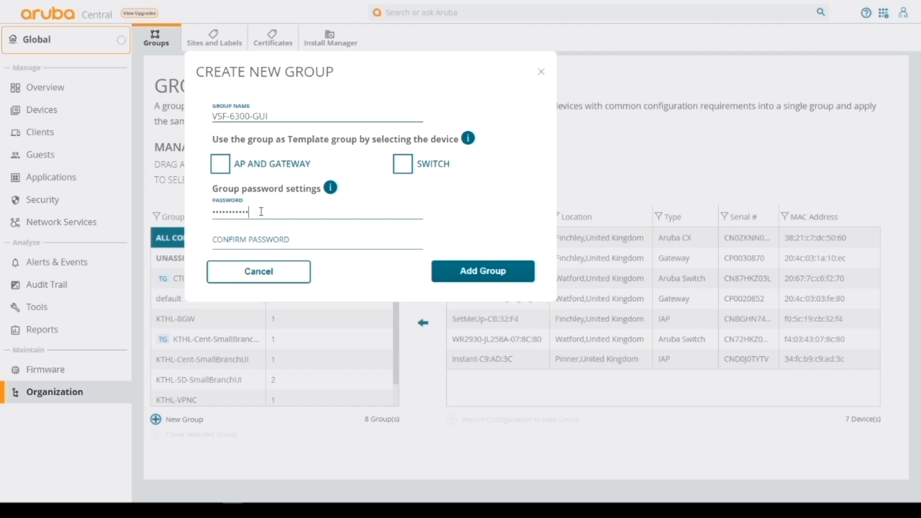
type("78")
left_click(241, 240)
type("Ar")
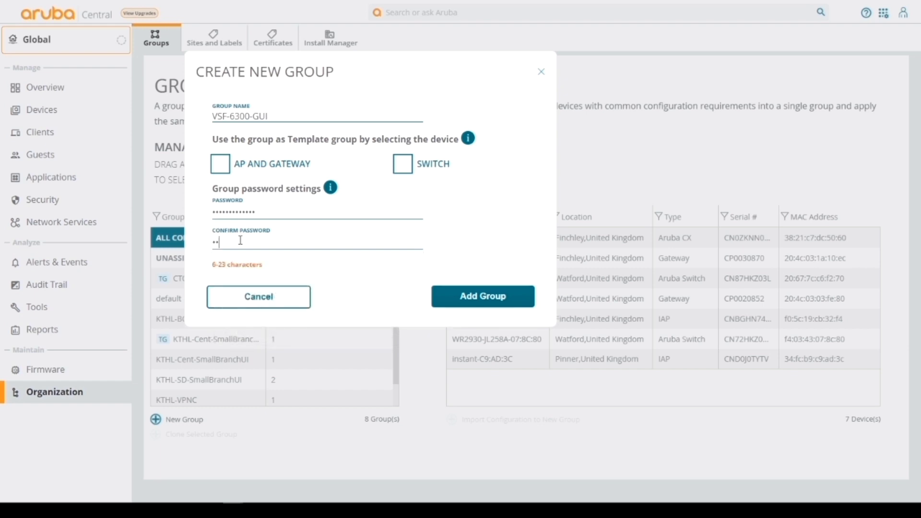
type("uba12345678")
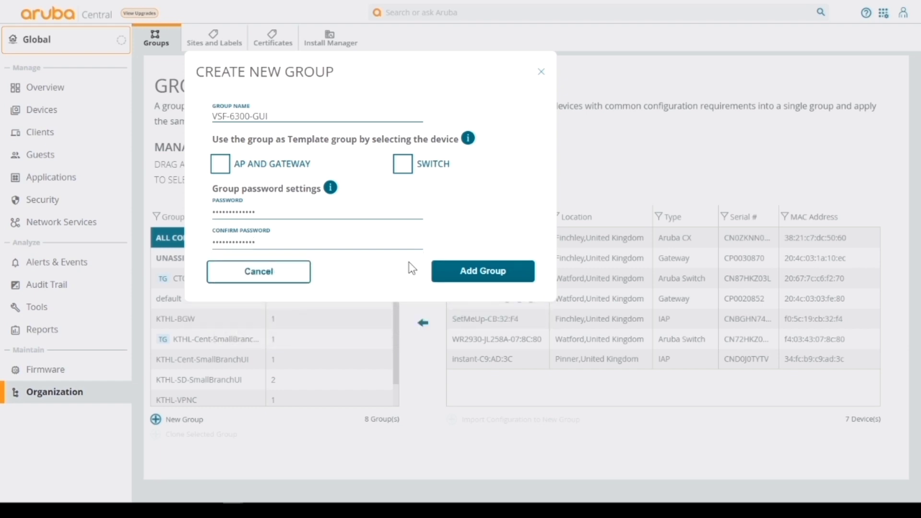
left_click(484, 274)
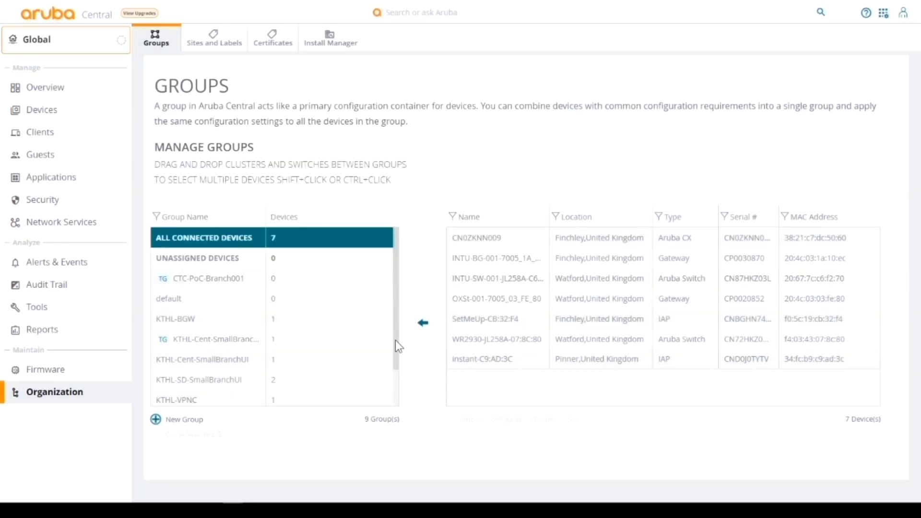
left_click_drag(395, 341, 392, 391)
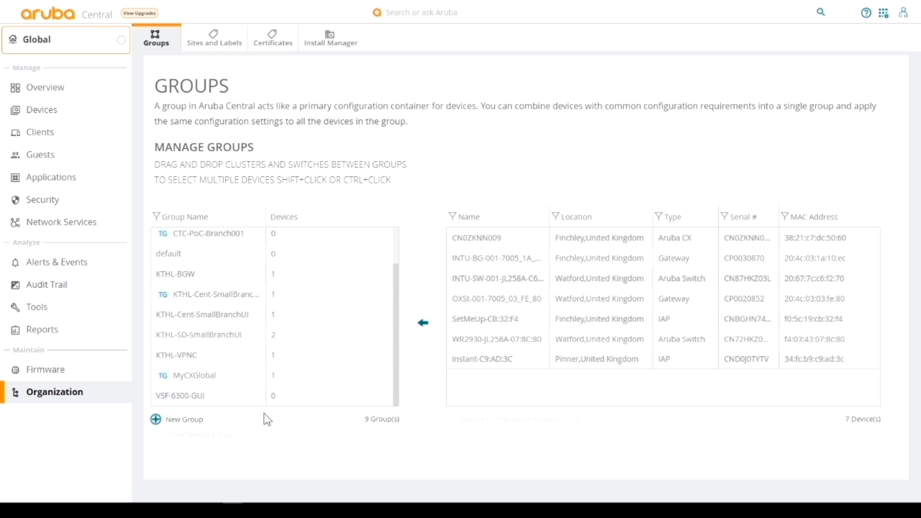
Scope to the VSF-6300-GUI group and show its empty Switches list
left_click(225, 403)
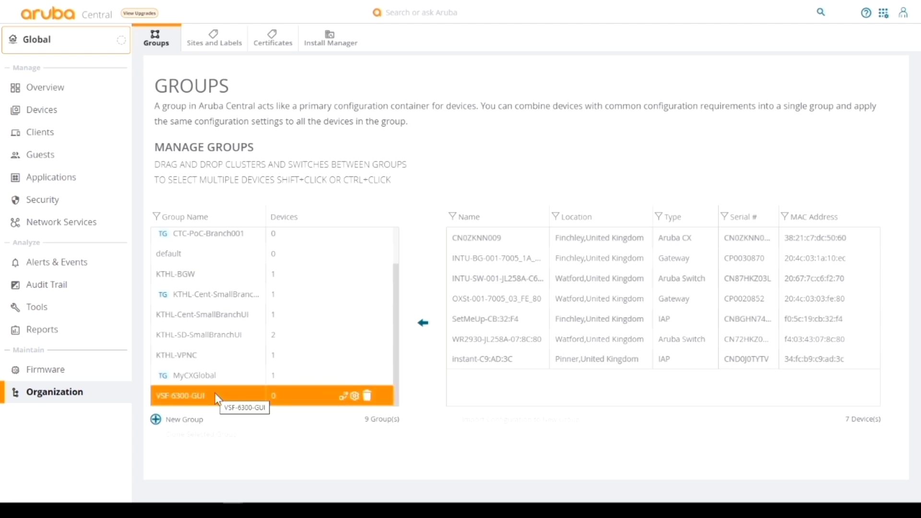
left_click(355, 399)
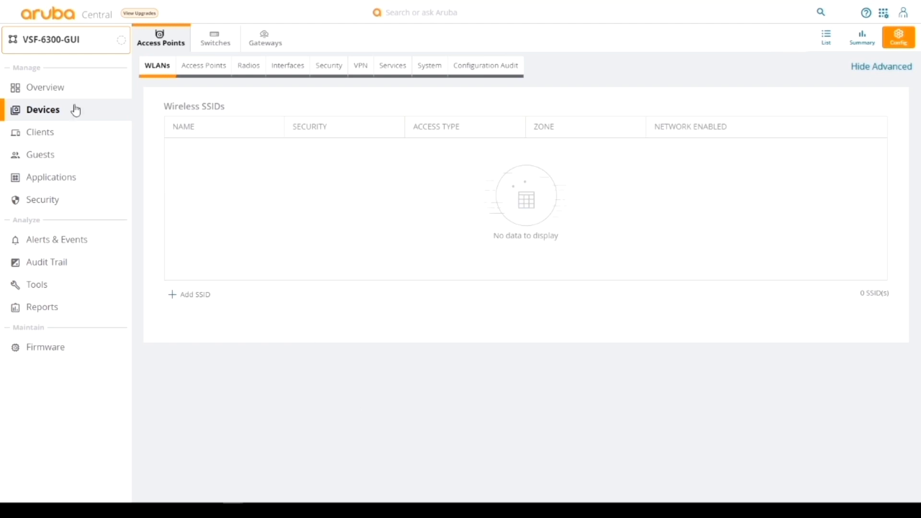
left_click(212, 47)
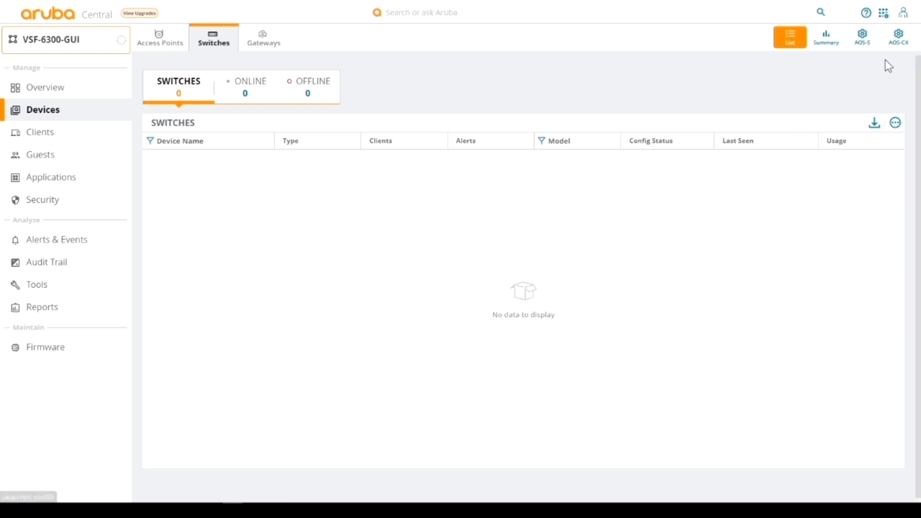
Open the AOS-CX configuration page for the VSF-6300-GUI group's switches
left_click(904, 41)
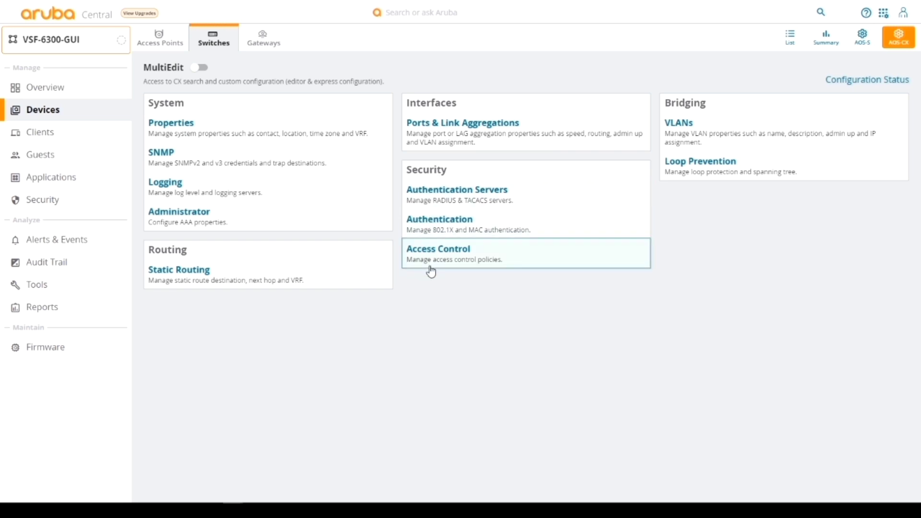
Add TACACS server 1.2.3.4 with its shared secret under Authentication Servers and save
left_click(440, 199)
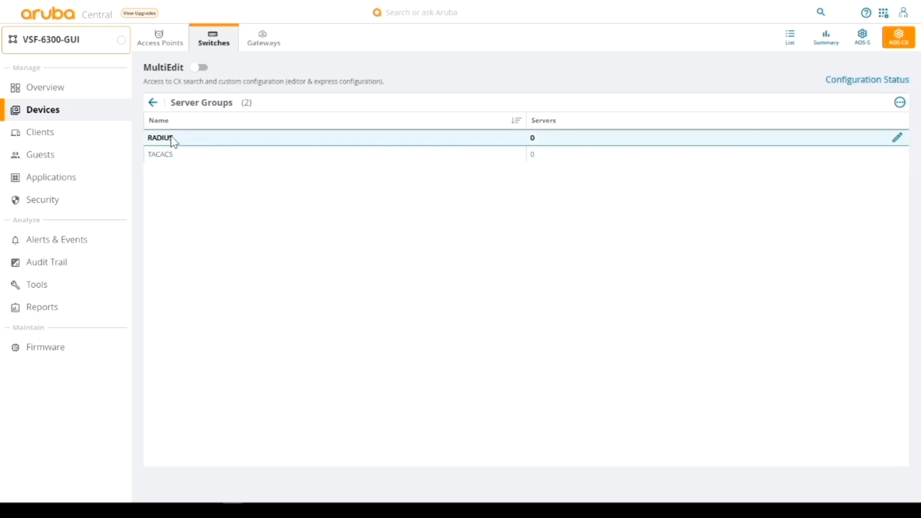
left_click(172, 139)
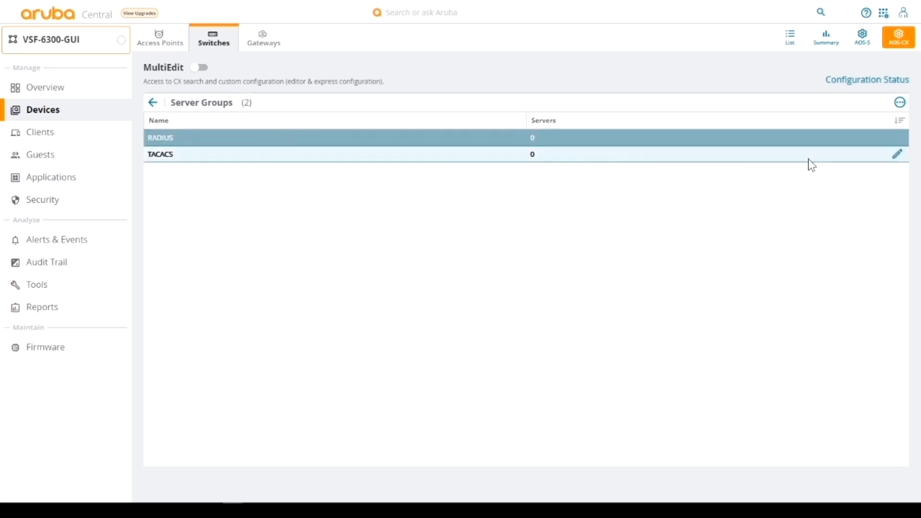
left_click(896, 154)
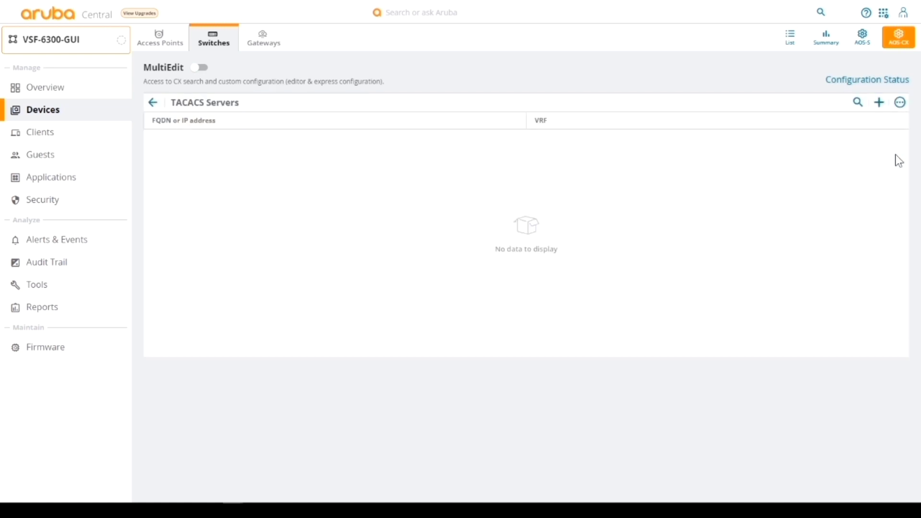
left_click(880, 102)
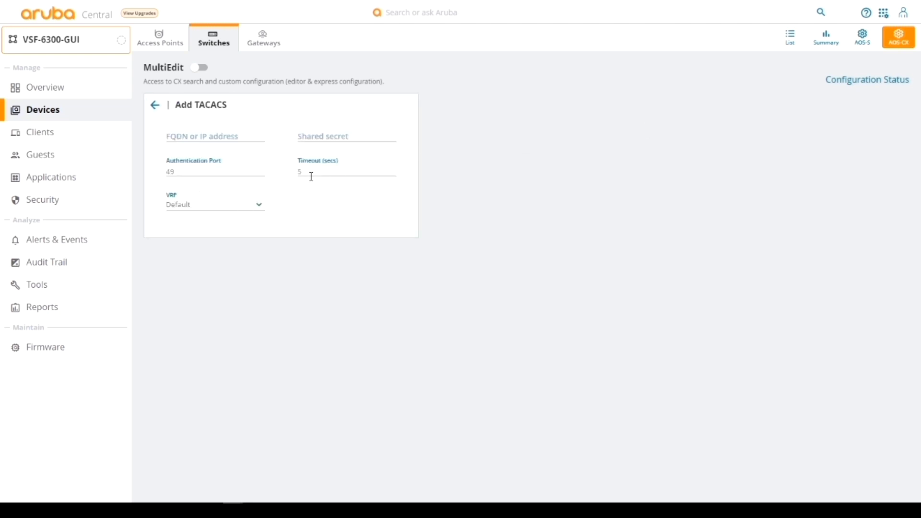
left_click(199, 137)
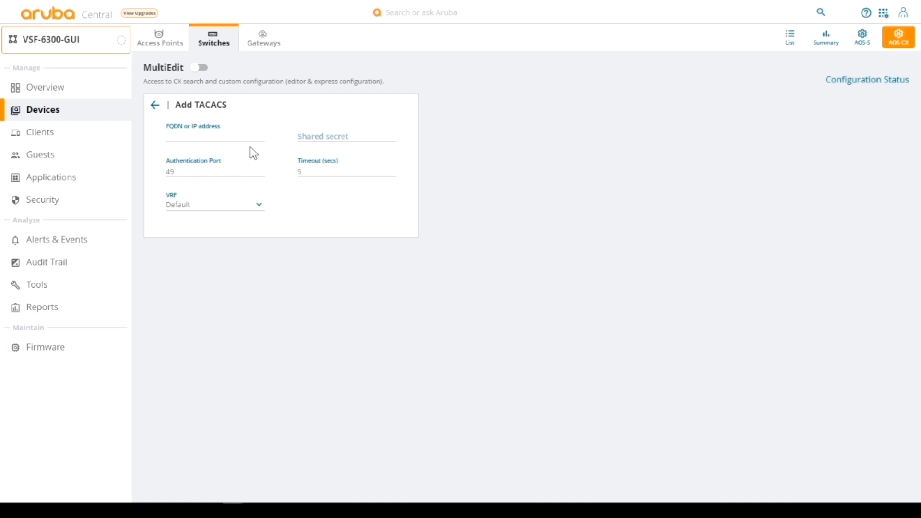
type("1.2.3.4")
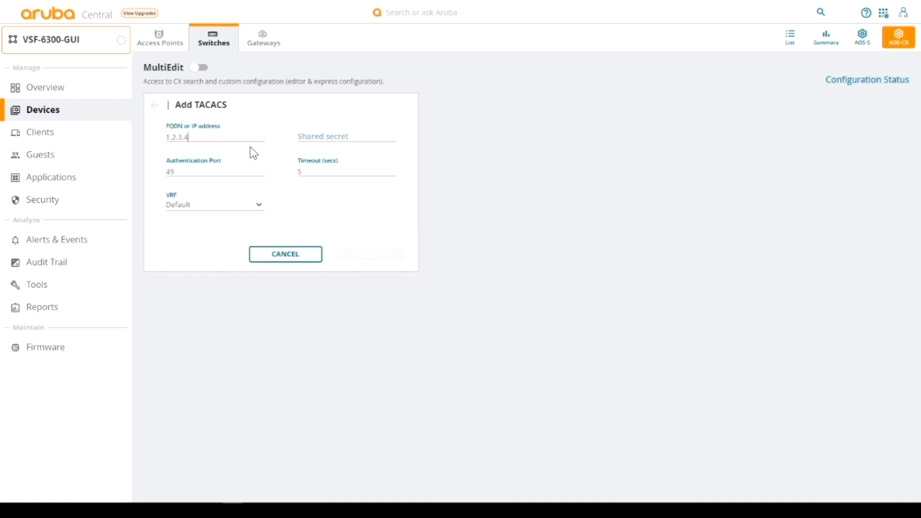
left_click(327, 135)
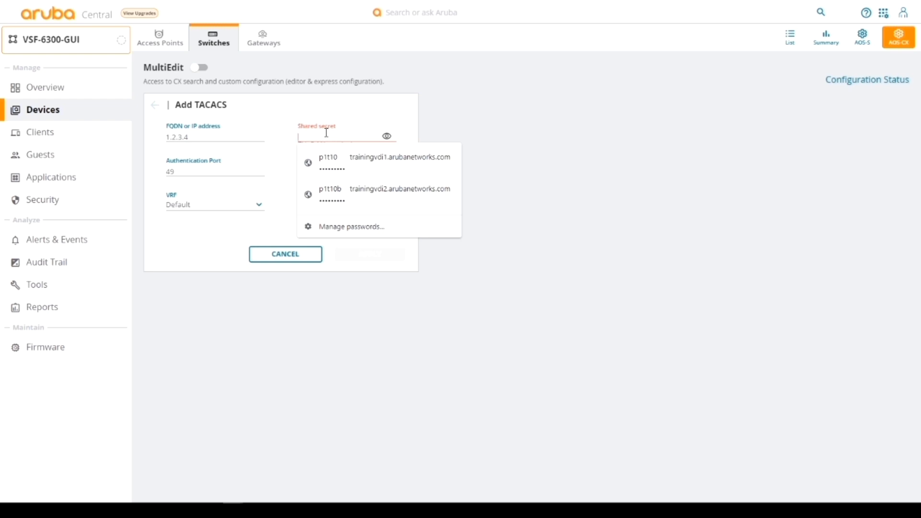
type("aruba123")
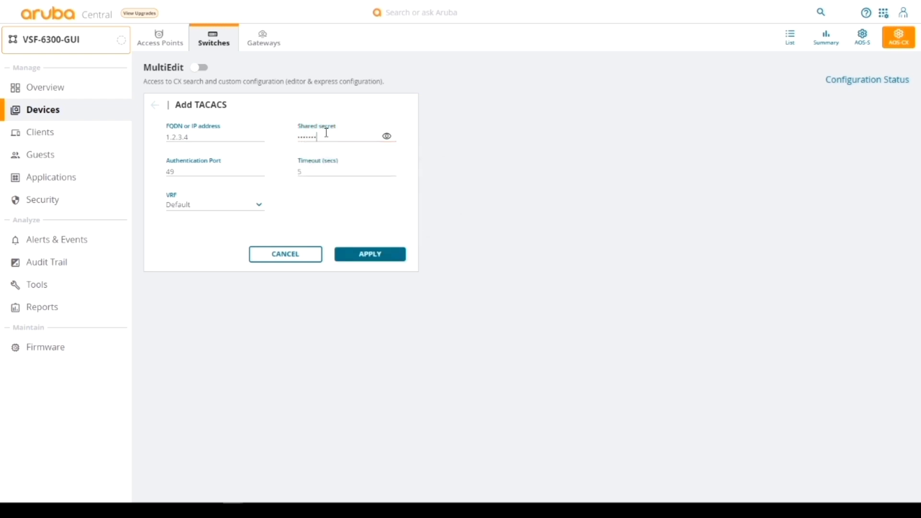
left_click(383, 258)
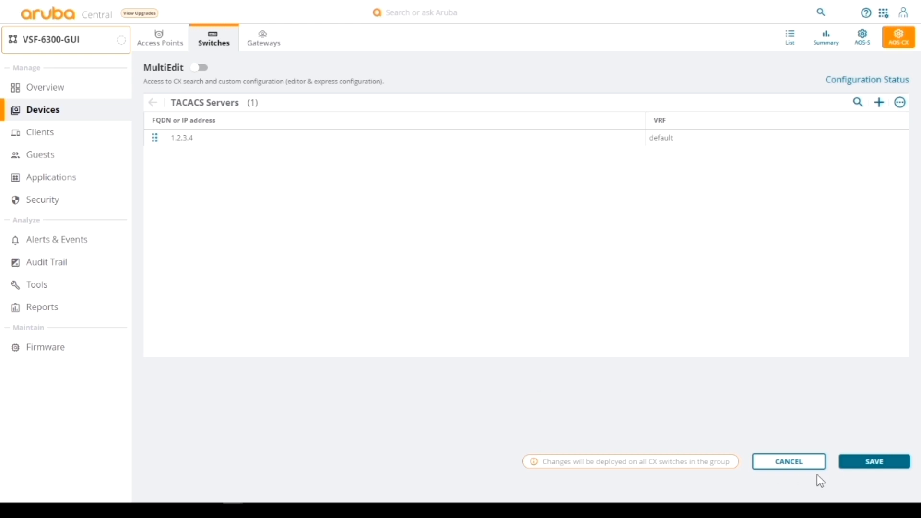
left_click(874, 465)
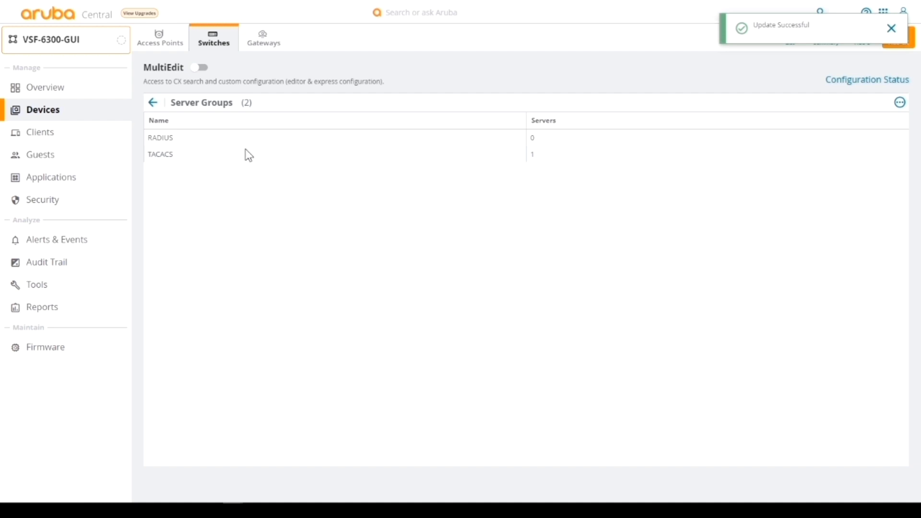
left_click(154, 103)
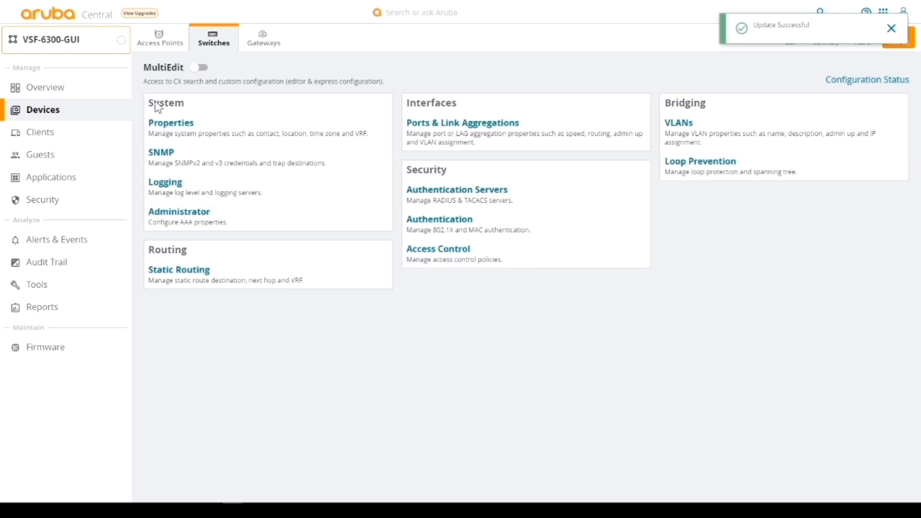
Enter the group contact's name, location london and DNS server 8.8.8.8, then save the system properties
left_click(171, 124)
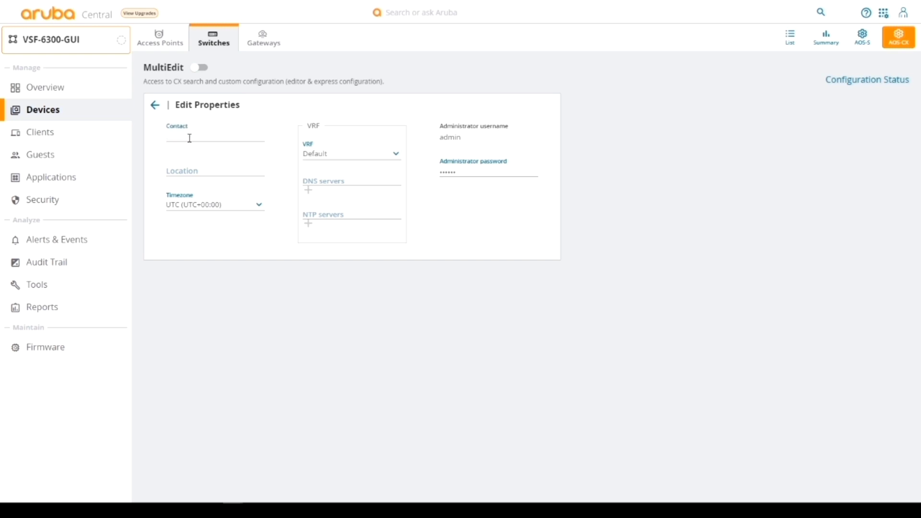
type("kamal")
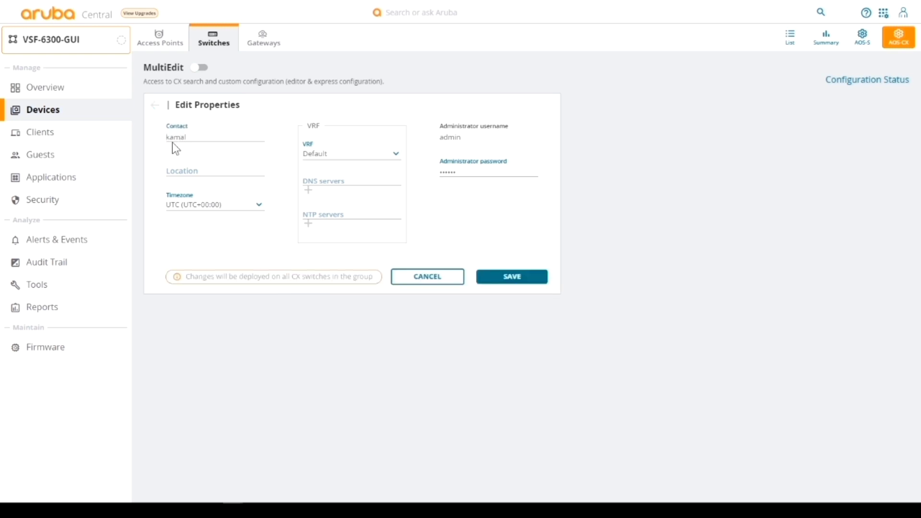
left_click(172, 169)
type("london")
left_click(322, 176)
type("8.8.8.")
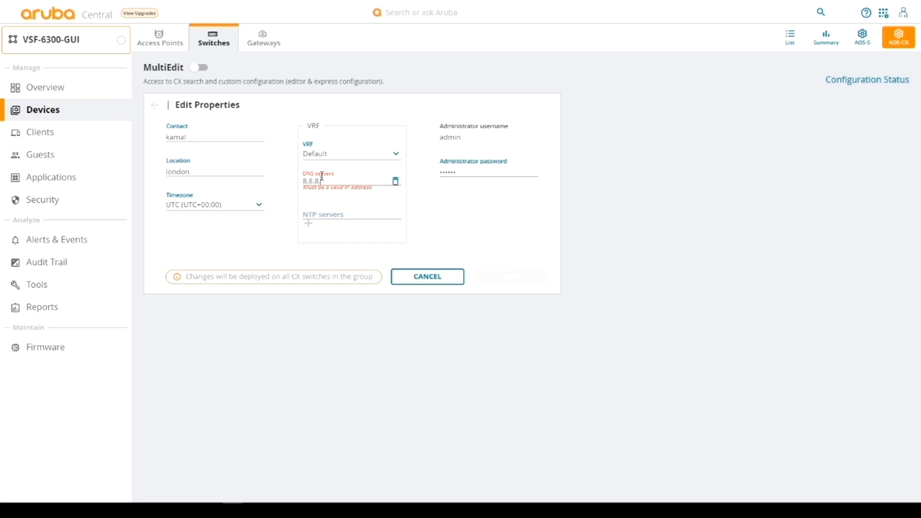
type("8")
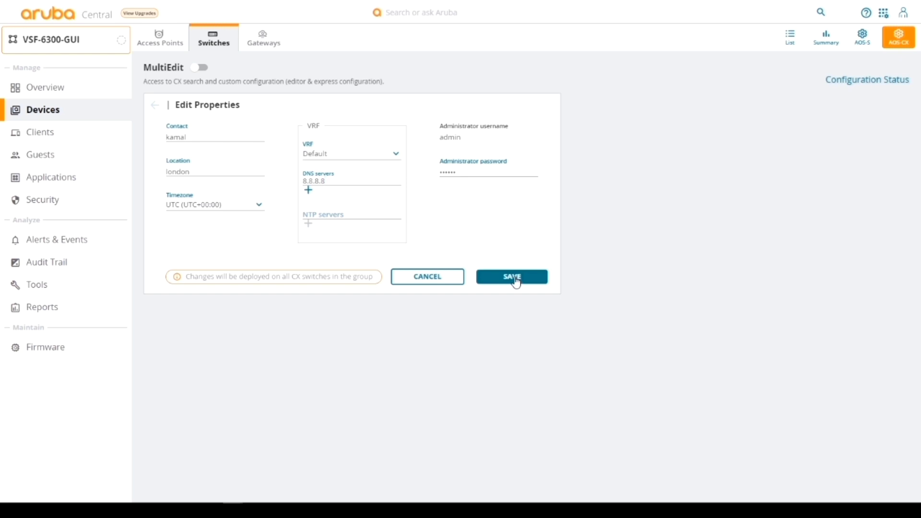
left_click(514, 278)
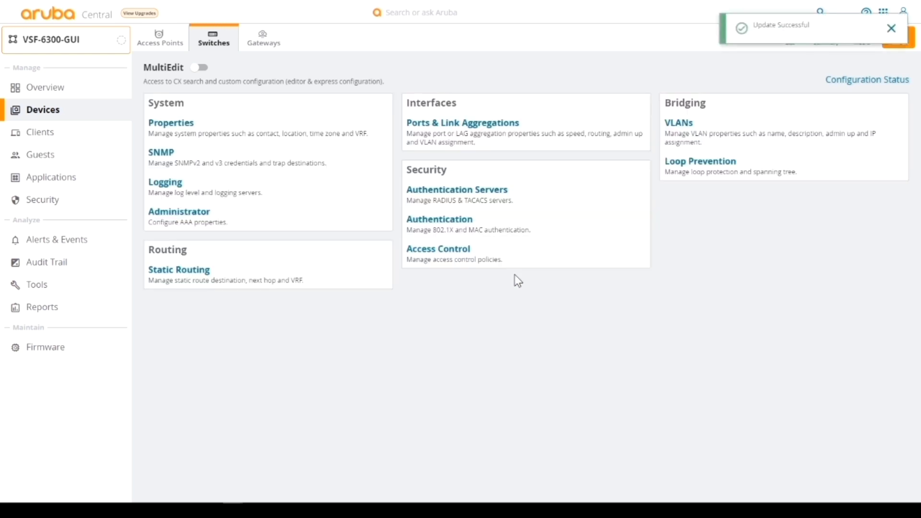
Add VLAN 100 named vl100 with description 'userdata' to the group
left_click(685, 126)
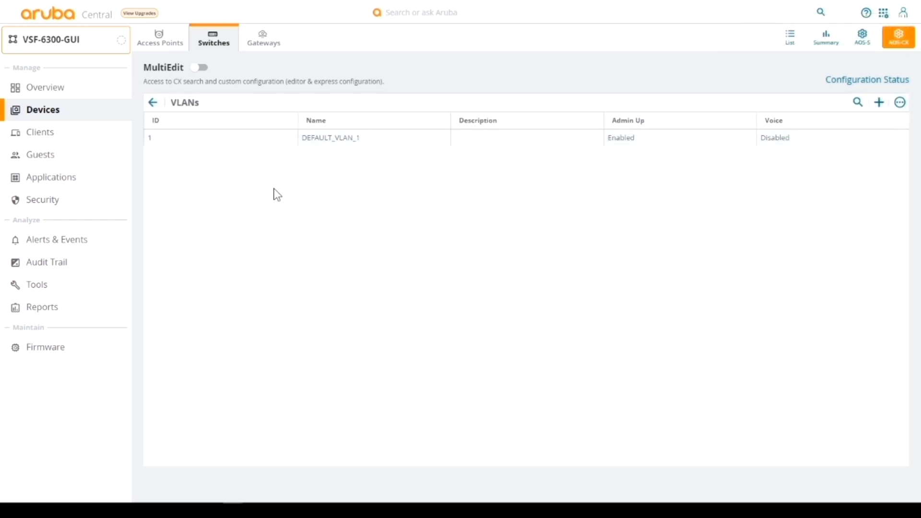
left_click(879, 102)
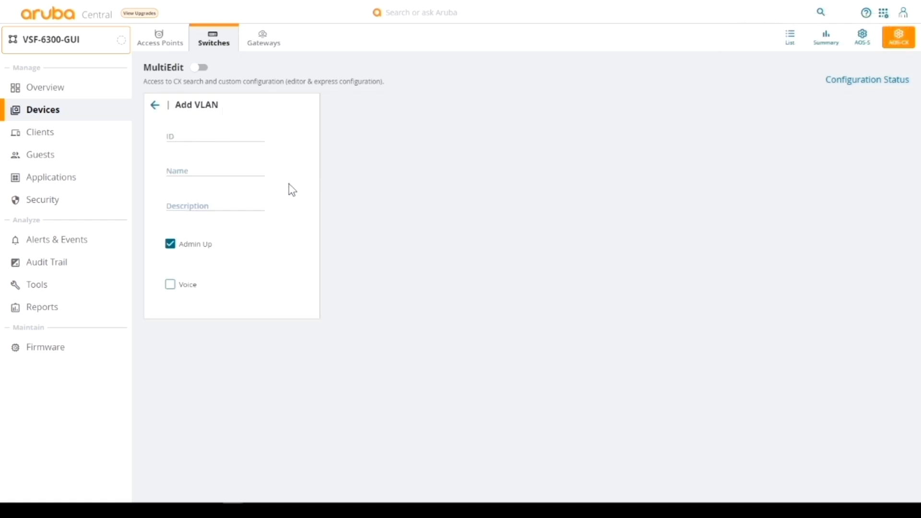
left_click(192, 137)
type("100")
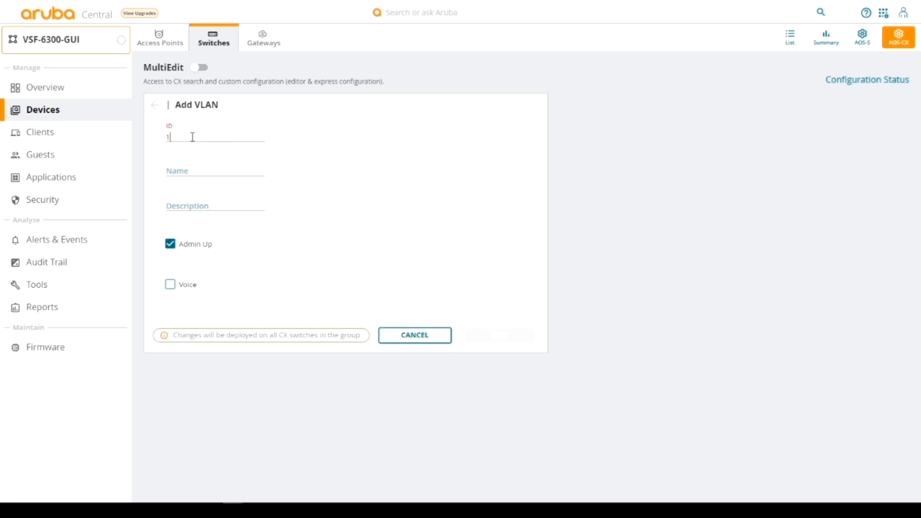
left_click(174, 171)
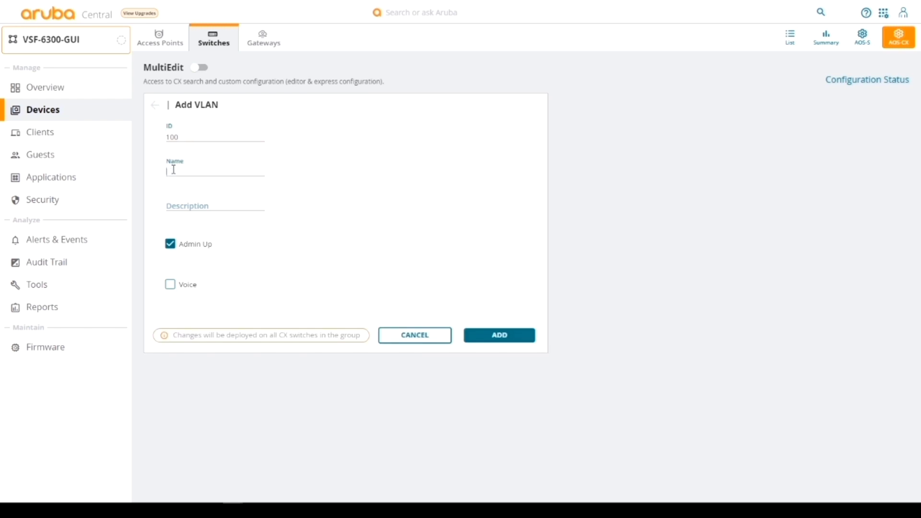
type("vl100")
left_click(183, 206)
type("userdata")
left_click(504, 346)
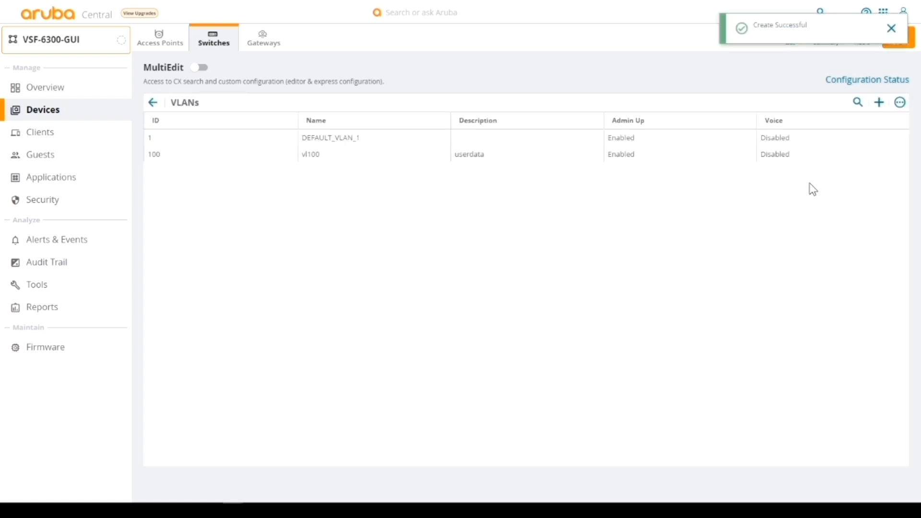
Add voice-enabled VLAN 101 named vl101 with description 'user voice'
left_click(879, 102)
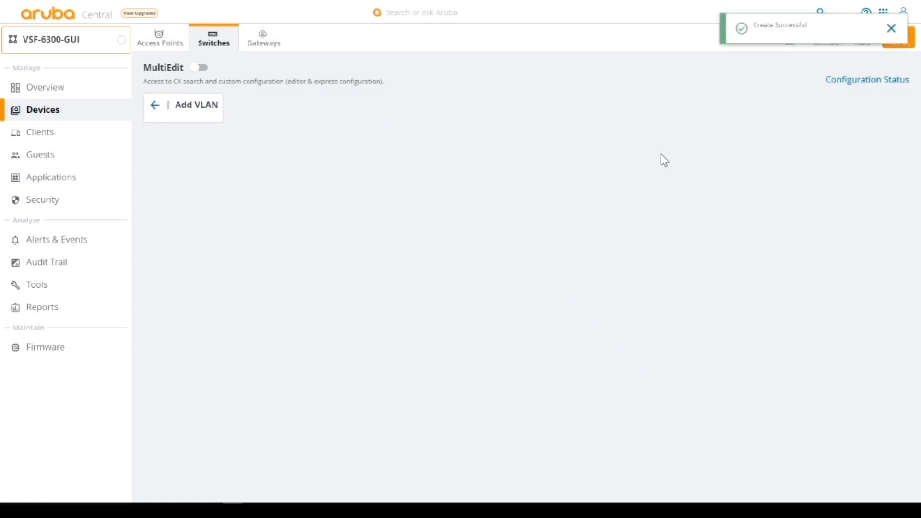
left_click(181, 138)
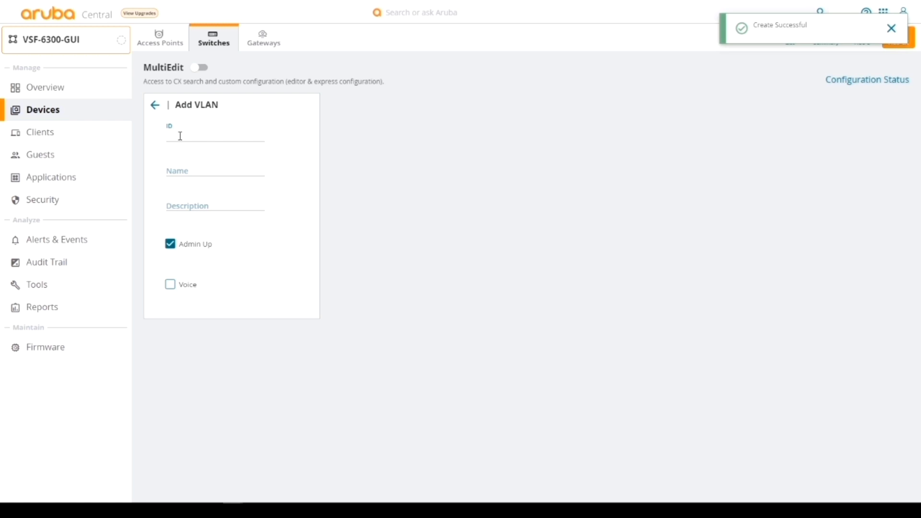
type("101")
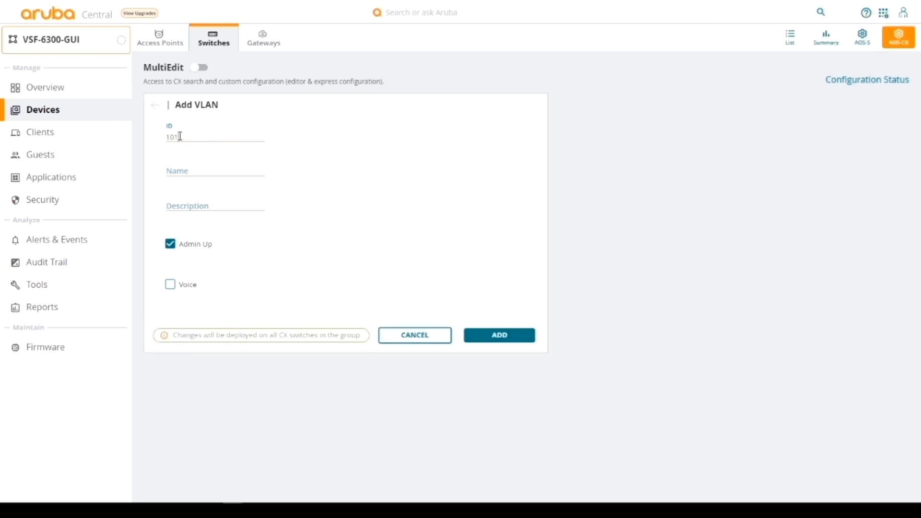
left_click(171, 170)
type("vl101")
left_click(182, 206)
type("user voice")
left_click(170, 285)
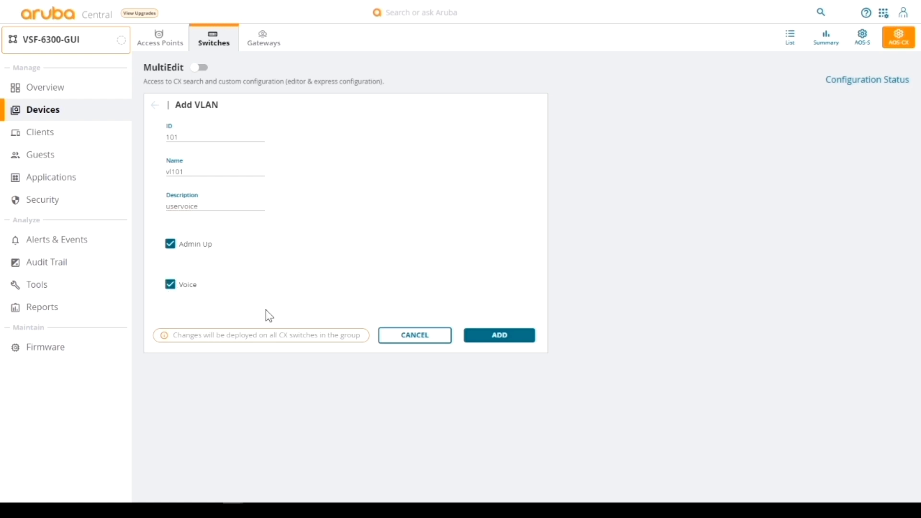
left_click(500, 341)
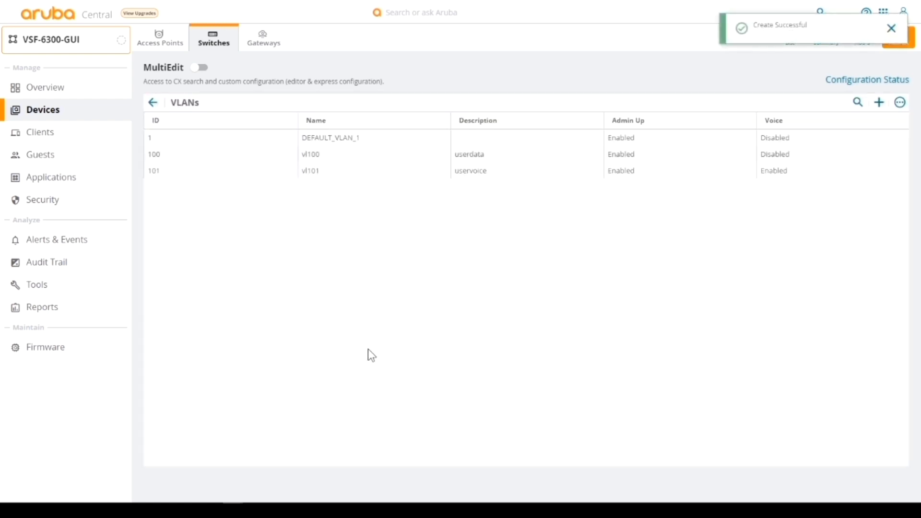
Add VLAN 99 named vl99 with description 'upauth'
left_click(879, 103)
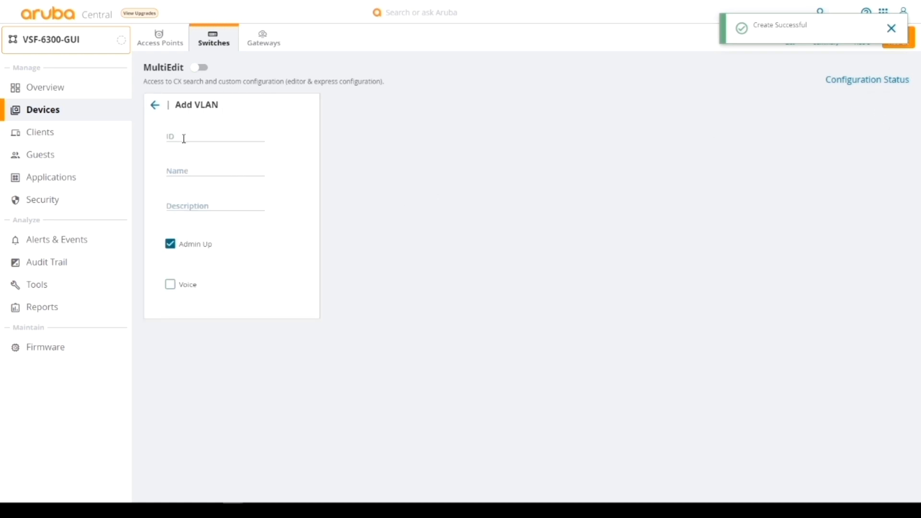
left_click(184, 137)
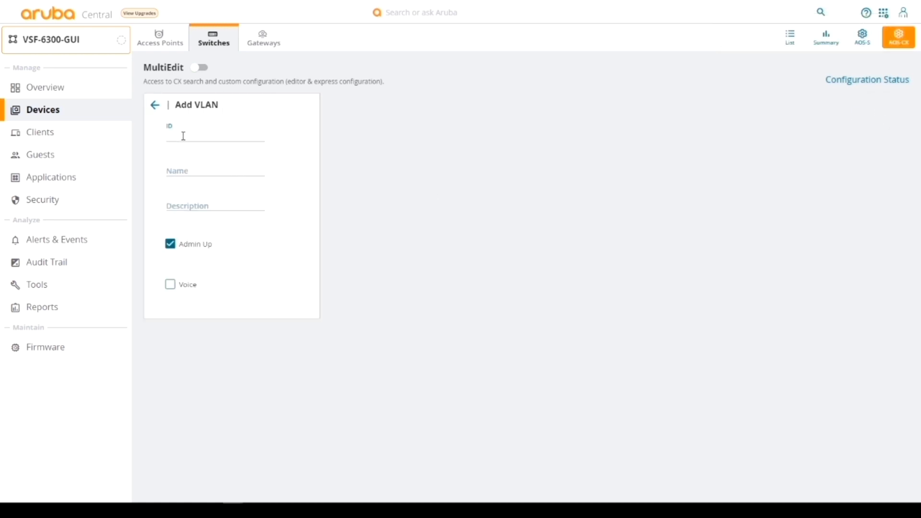
type("99")
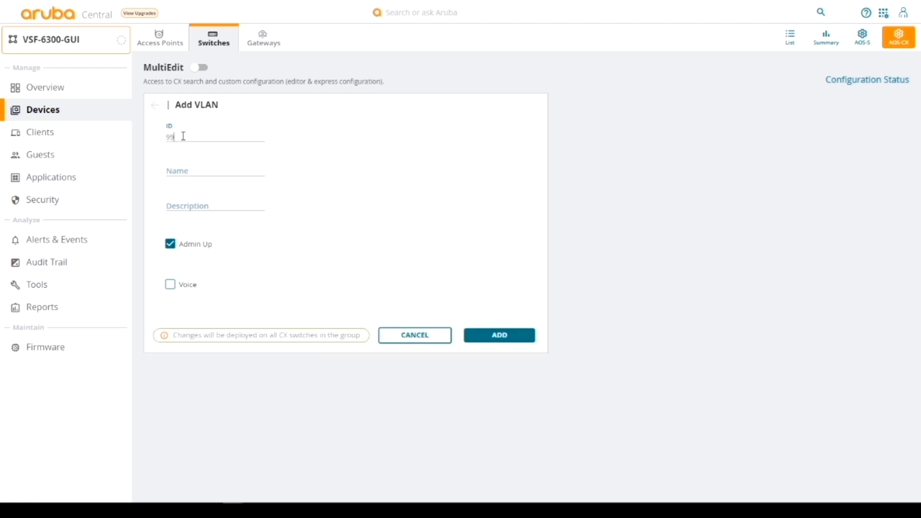
left_click(184, 170)
type("vl99")
left_click(171, 206)
type("up")
type("auth")
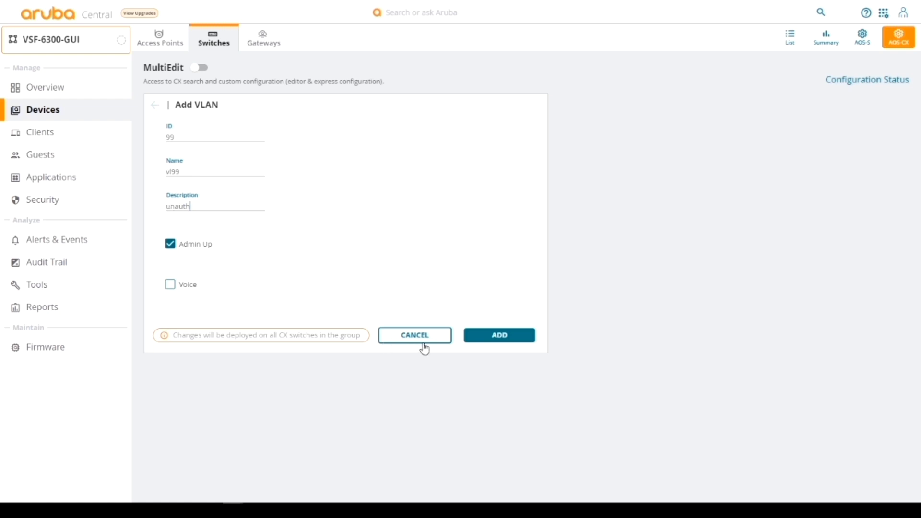
left_click(498, 338)
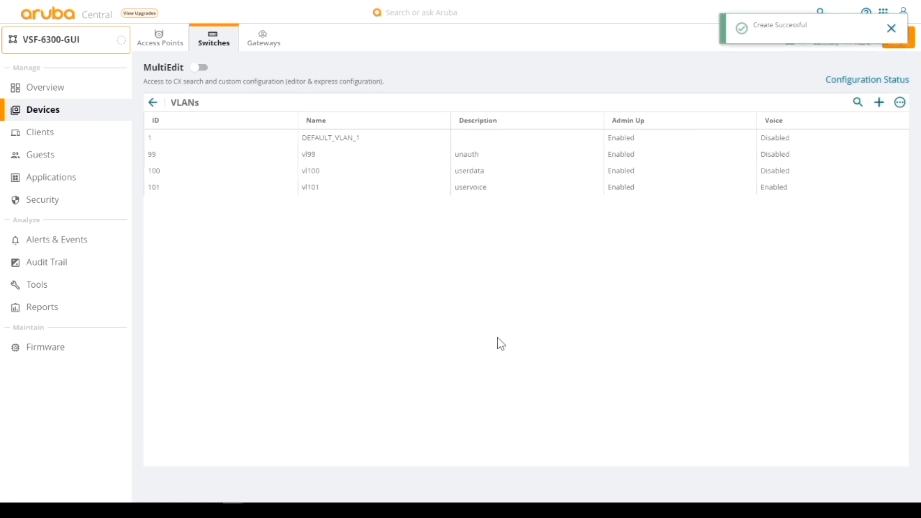
left_click(153, 103)
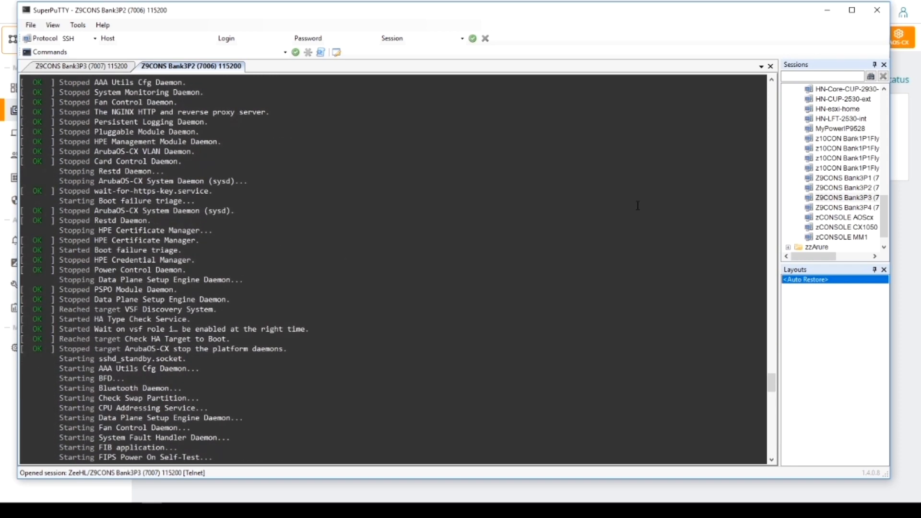
Review the Bank3P3 member's boot log up to the 6300 login prompt, then move the console aside
left_click(110, 67)
scroll(572, 216, "up", 10)
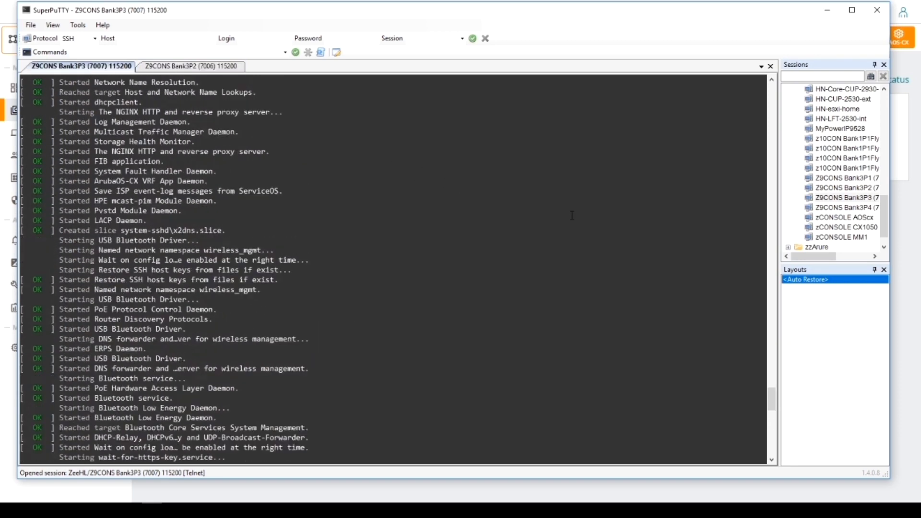
scroll(572, 216, "down", 10)
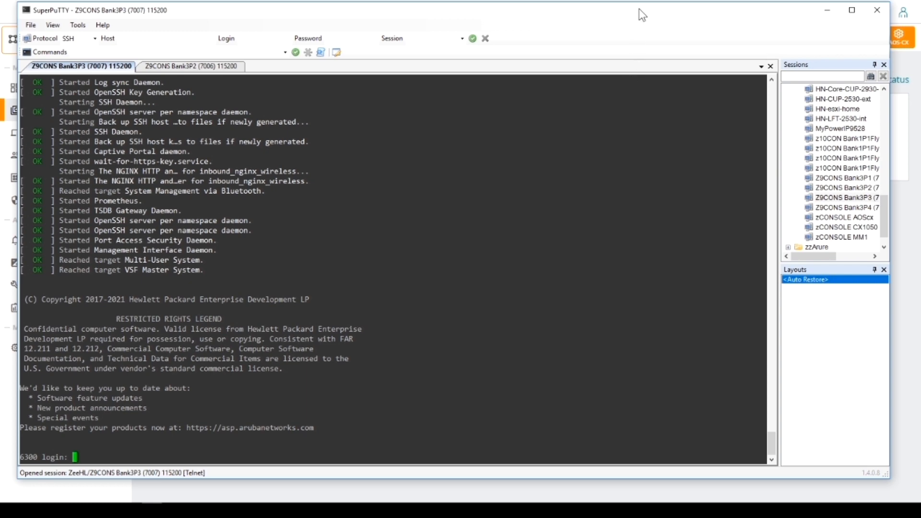
left_click_drag(638, 9, 0, 9)
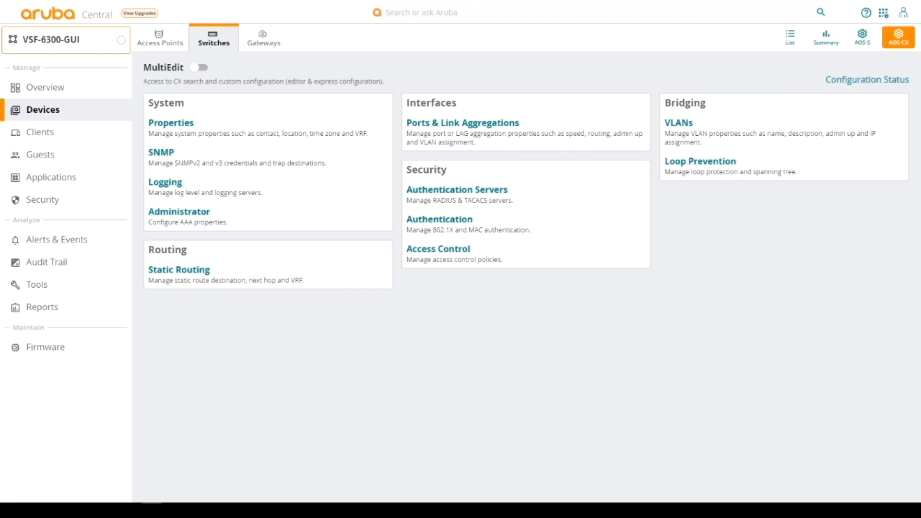
Open the Device Inventory from the account home page and filter it to switches
left_click(883, 14)
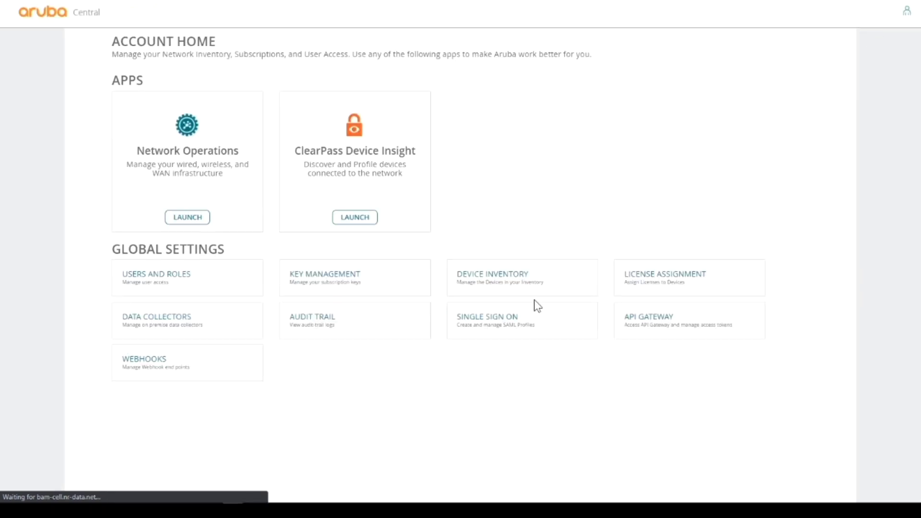
left_click(499, 281)
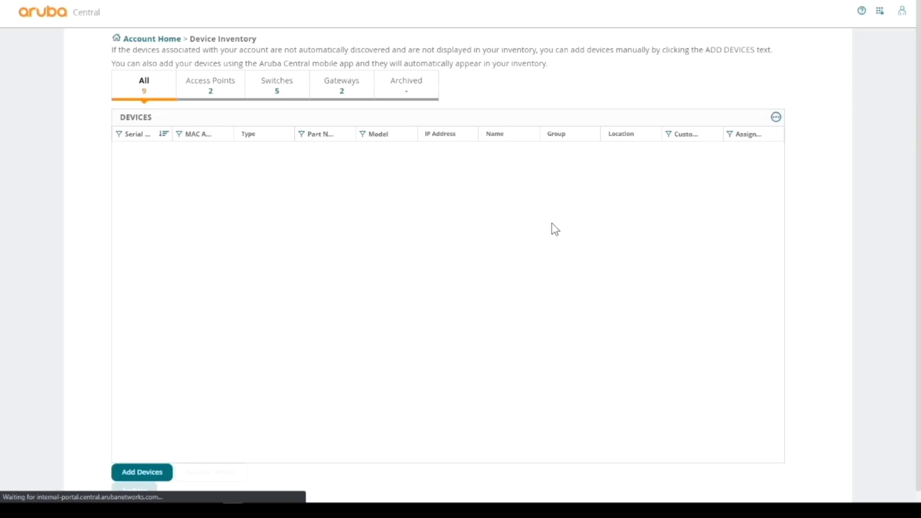
left_click(273, 85)
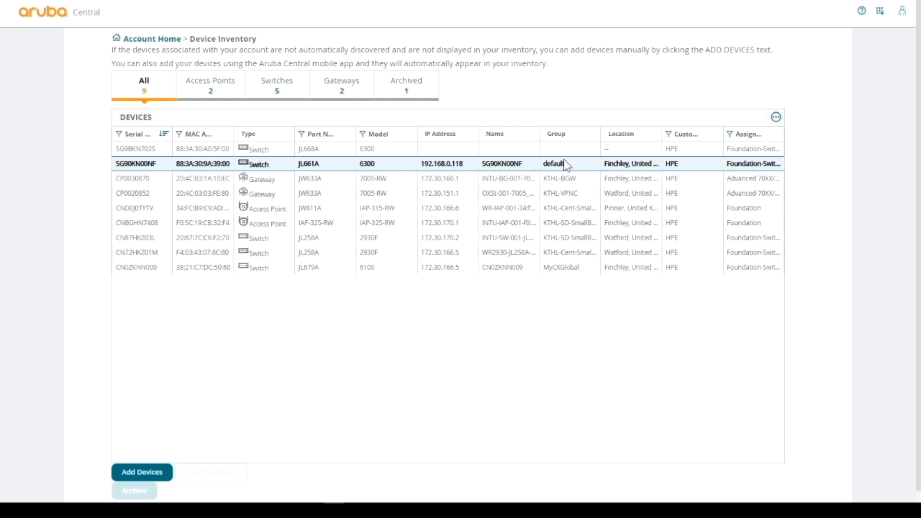
left_click(879, 17)
Launch Network Operations and filter the switch list to online switches only
left_click(189, 218)
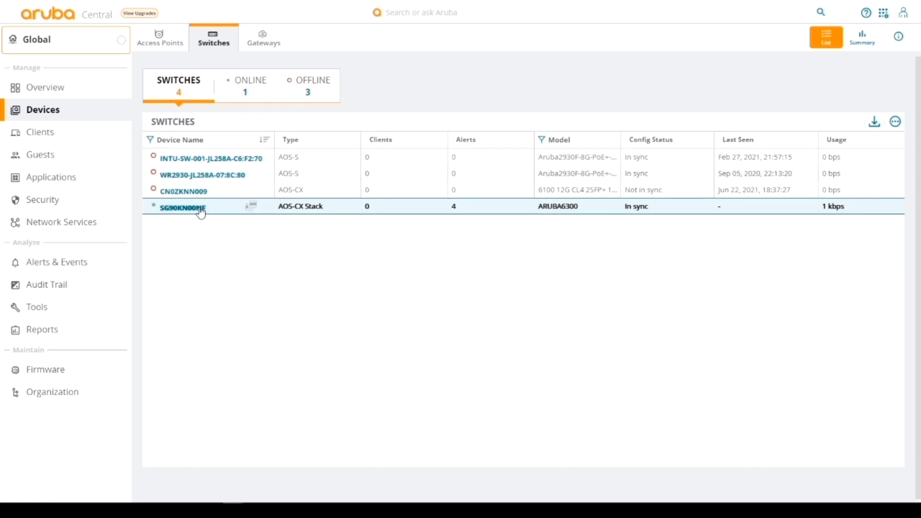
scroll(201, 213, "down", 1)
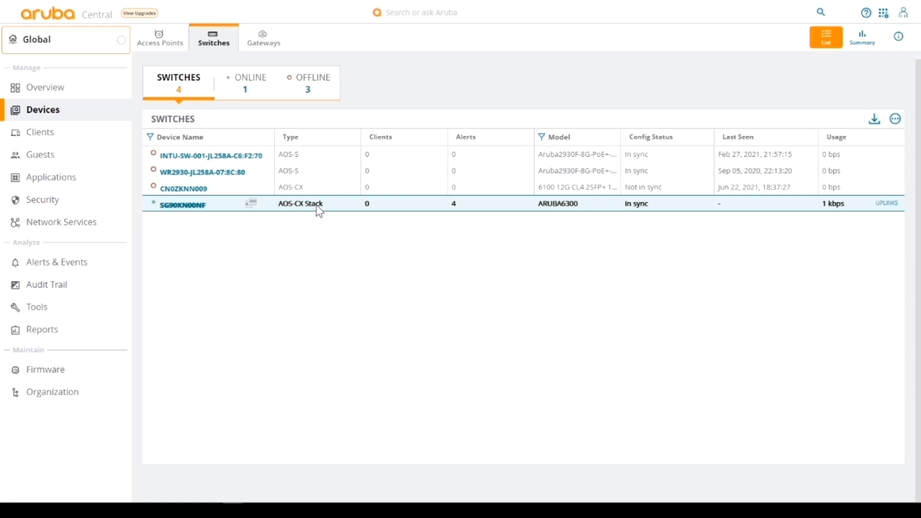
scroll(250, 94, "up", 1)
left_click(252, 94)
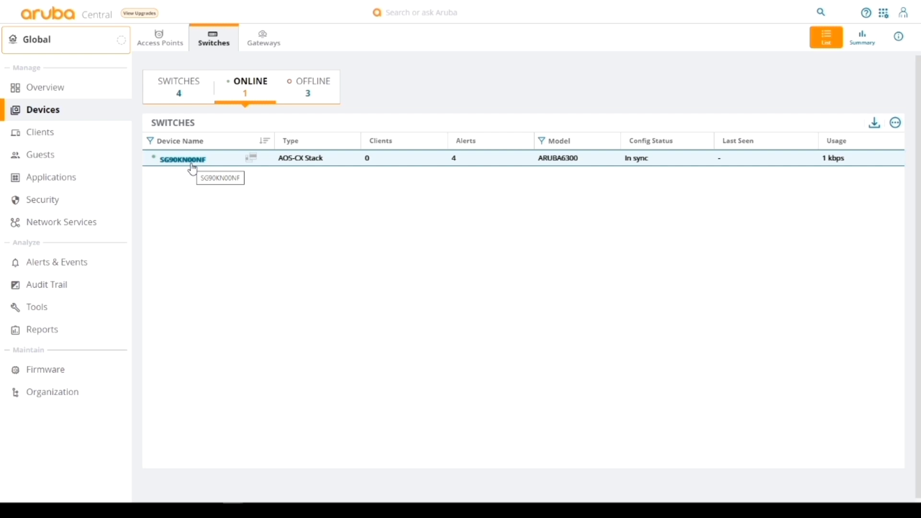
left_click(68, 399)
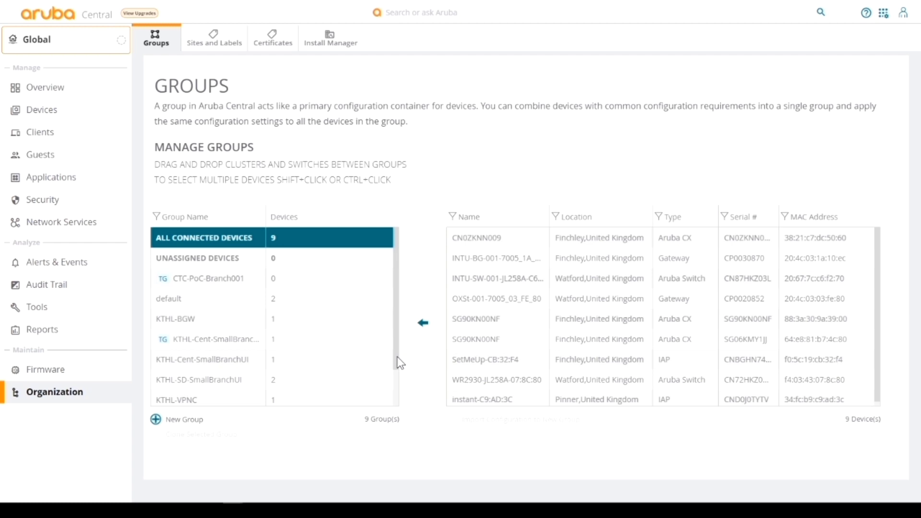
Inspect which devices the default and VSF-6300-GUI groups contain
mouse_move(222, 307)
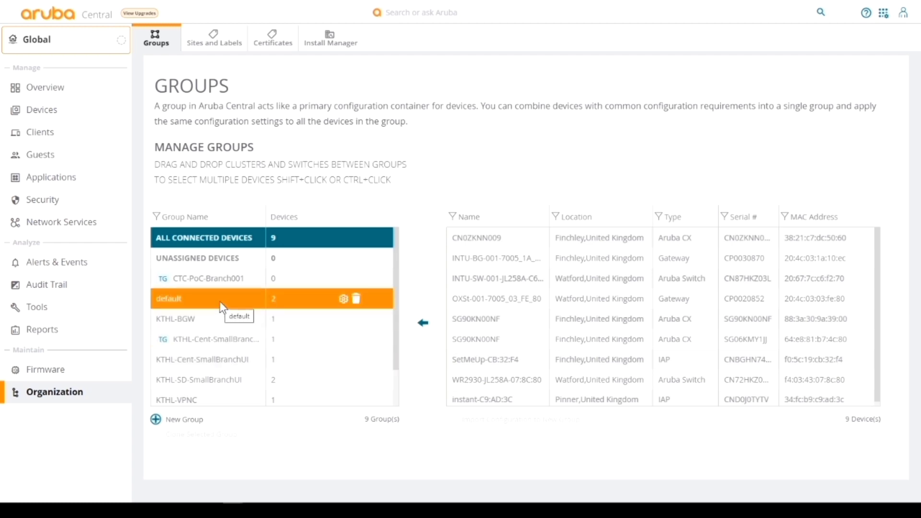
left_click(222, 307)
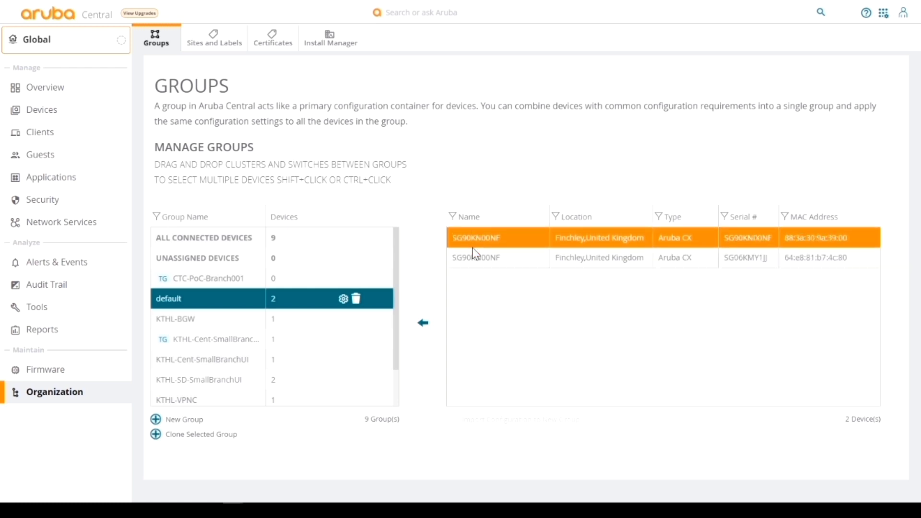
left_click_drag(397, 304, 390, 360)
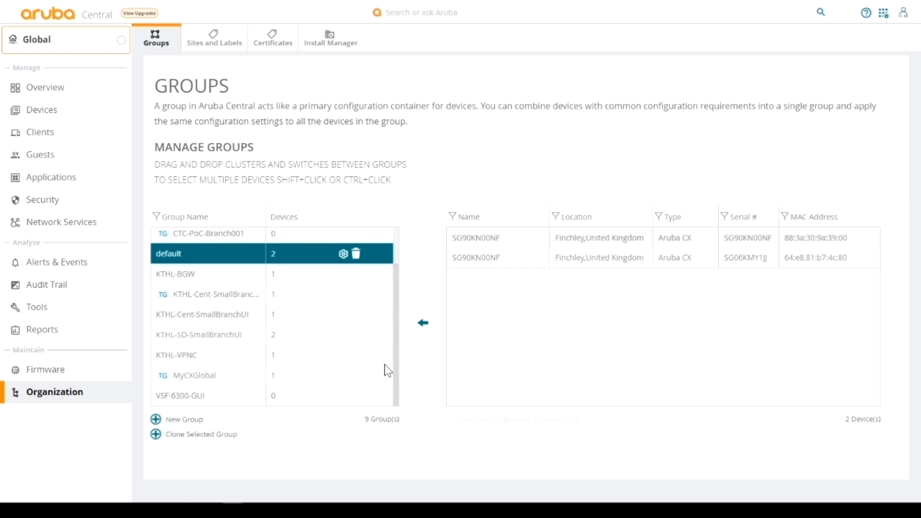
left_click(199, 399)
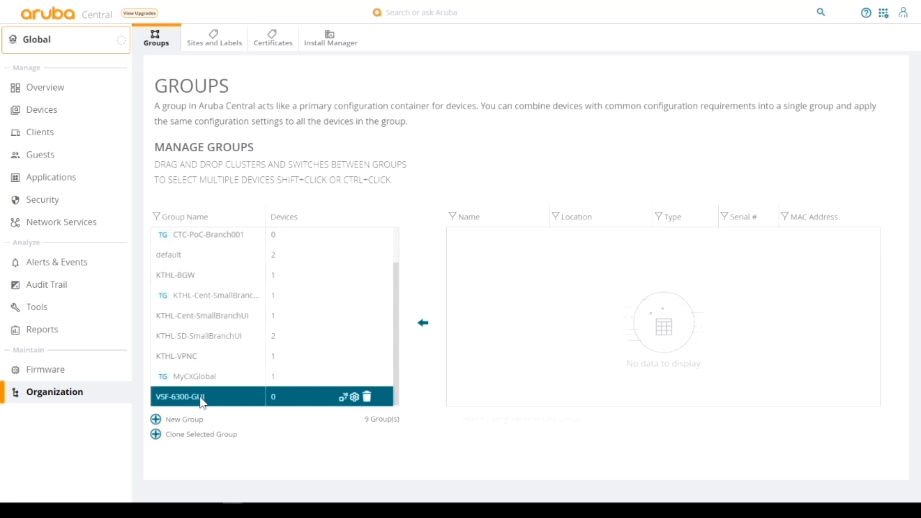
Select both SG90KN00NF stack switches in default, drag them onto VSF-6300-GUI and confirm
left_click(192, 265)
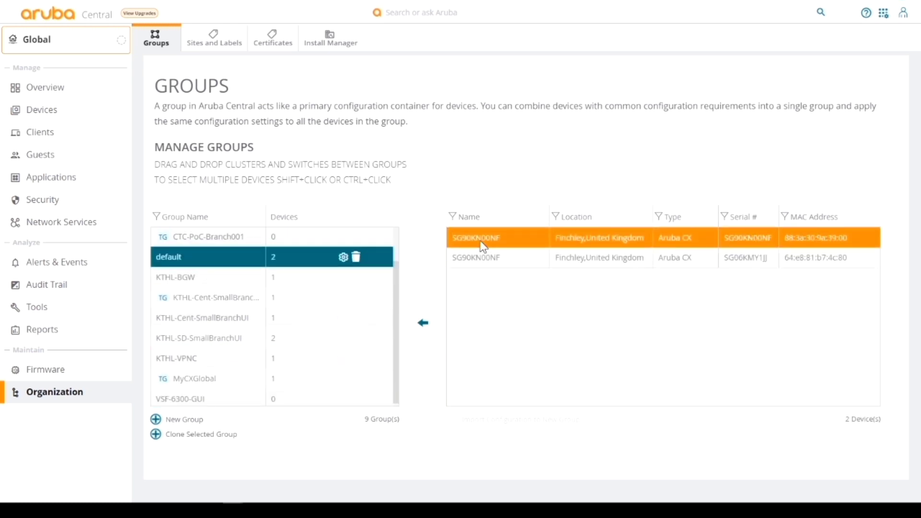
left_click(482, 241)
left_click(487, 259)
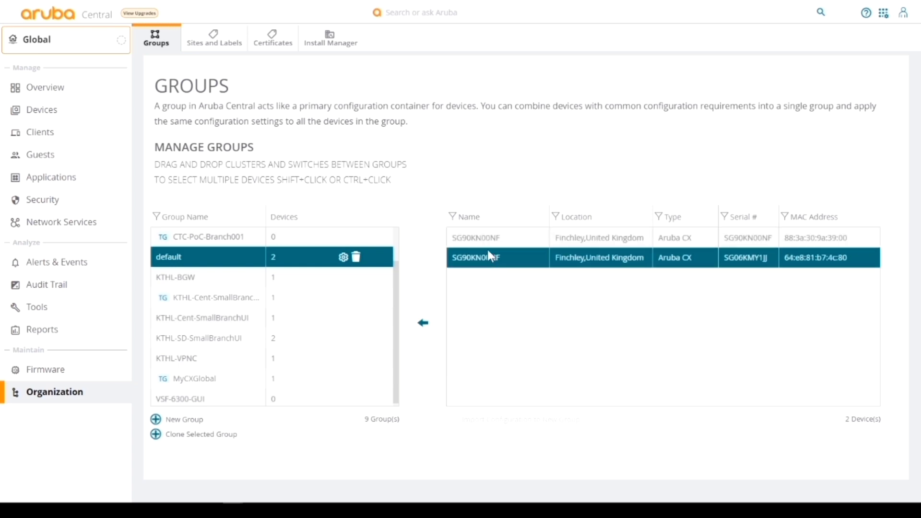
left_click(483, 233, "shift")
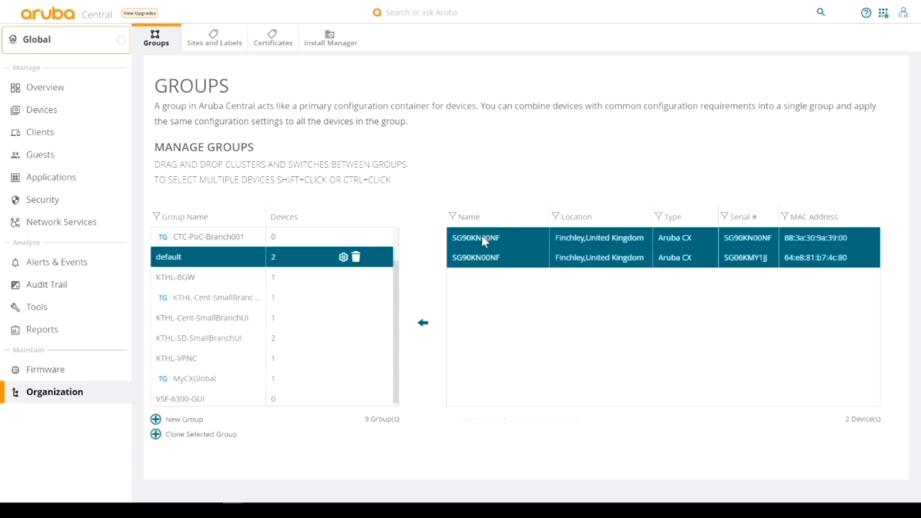
left_click_drag(482, 236, 209, 401)
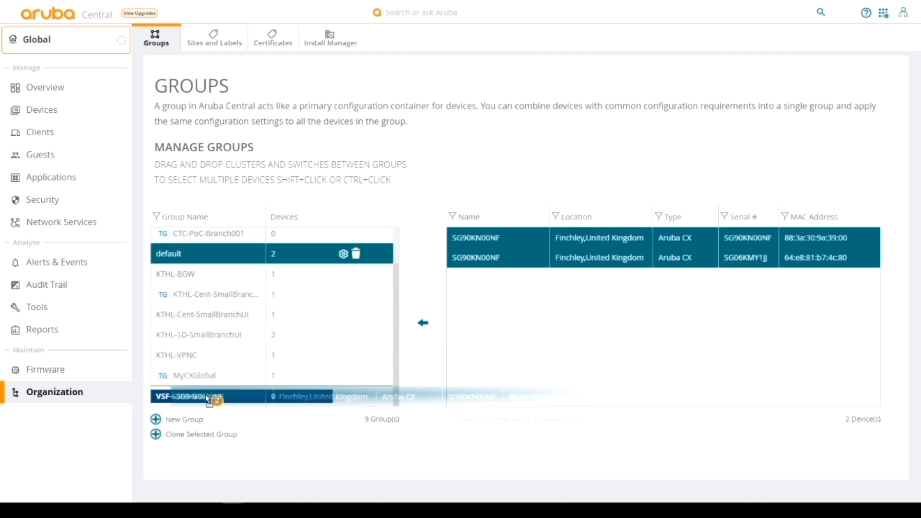
left_click_drag(209, 401, 207, 399)
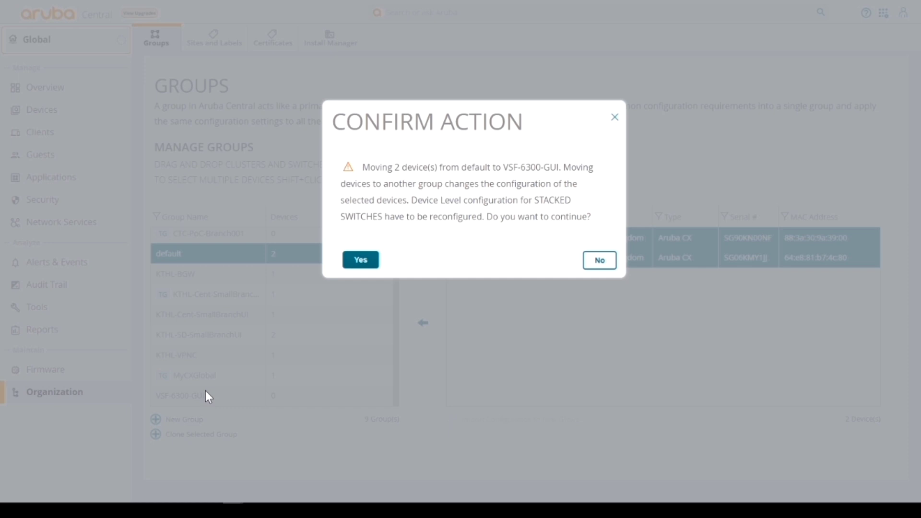
left_click(361, 260)
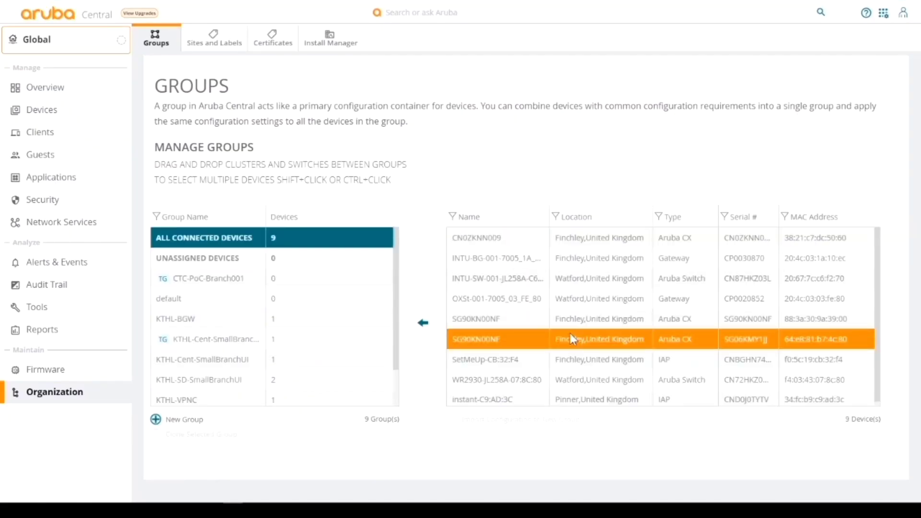
Drag the SG90KN00NF stack onto VSF-6300-GUI, then bring the 6300 console window into view
scroll(358, 325, "down", 1)
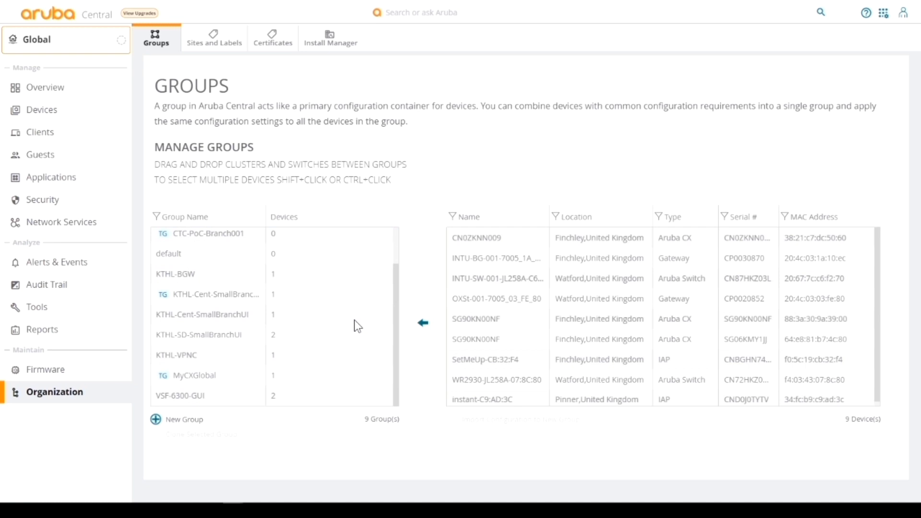
scroll(195, 401, "down", 1)
left_click(195, 398)
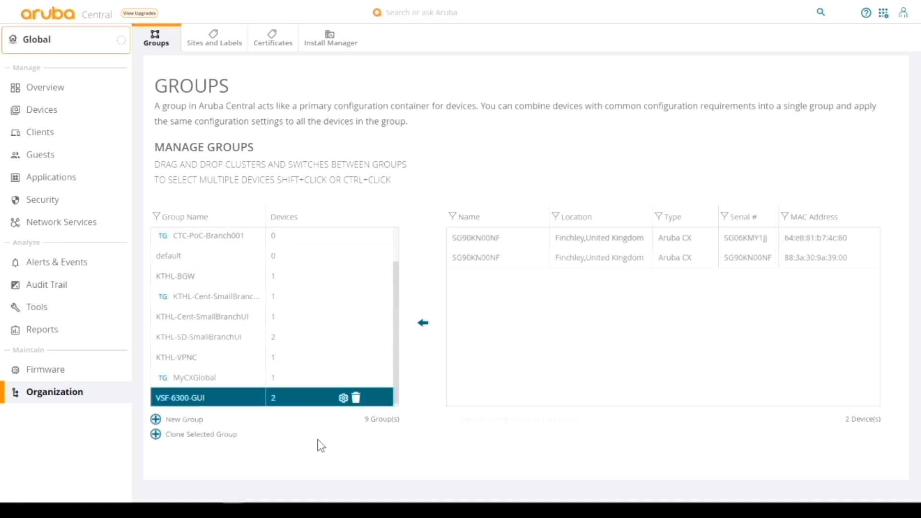
left_click(466, 266)
left_click(524, 254)
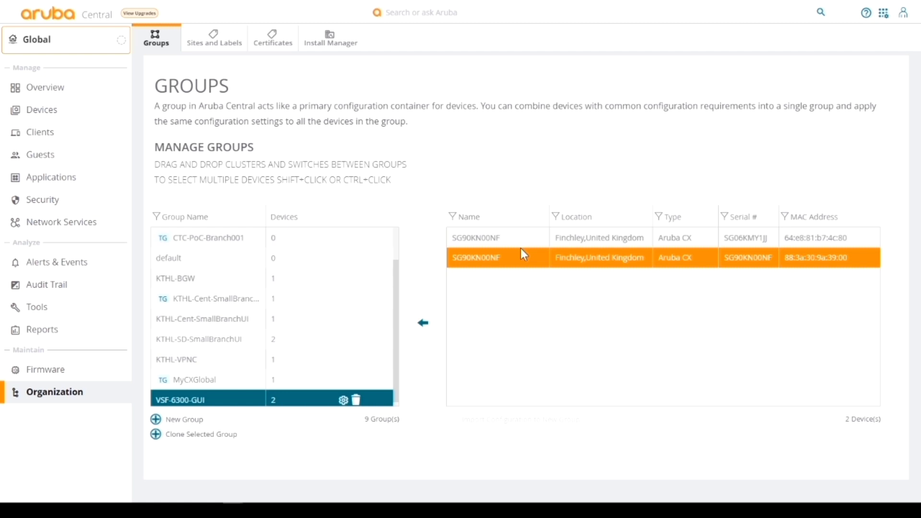
left_click_drag(520, 246, 195, 401)
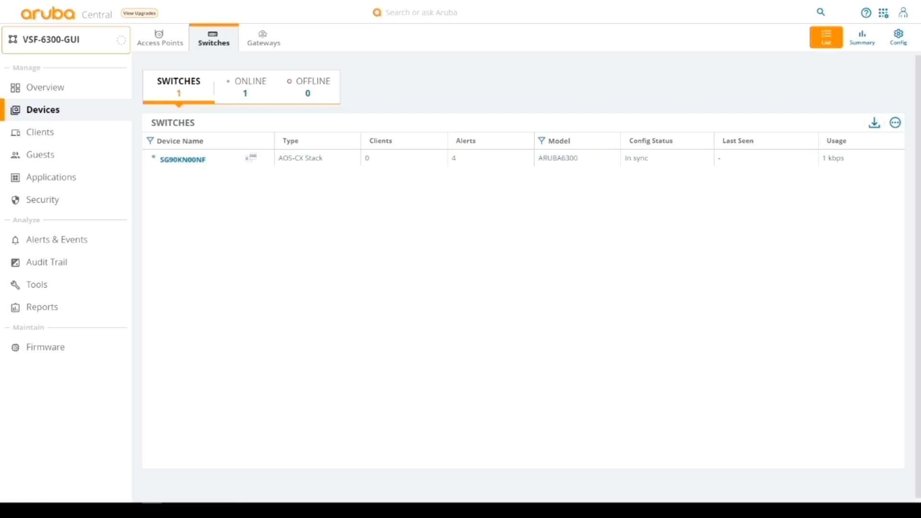
key("alt+Tab")
left_click_drag(43, 9, 140, 6)
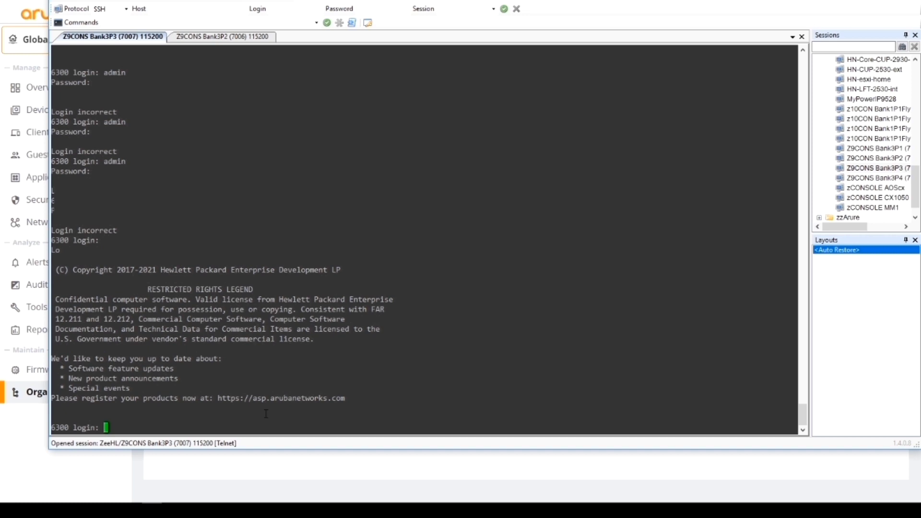
Log in to the 6300 switch console with the admin account and its password
type("admin")
key("Return")
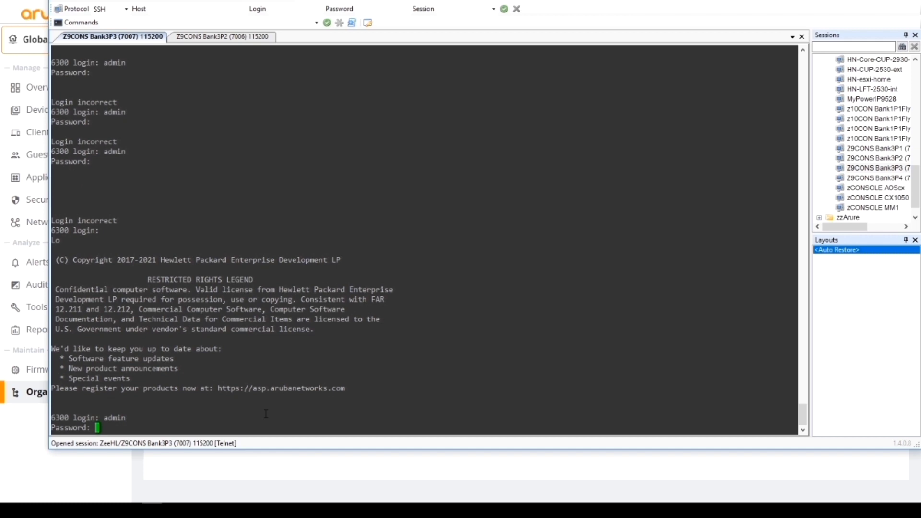
key("Return")
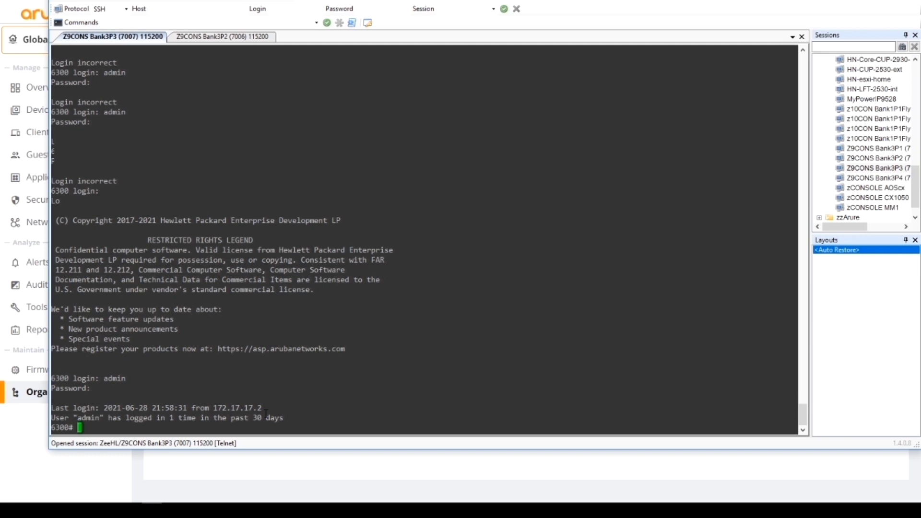
Run 'show aruba-central' to display the switch's Central connection status
type("show arub")
key("Tab")
key("Return")
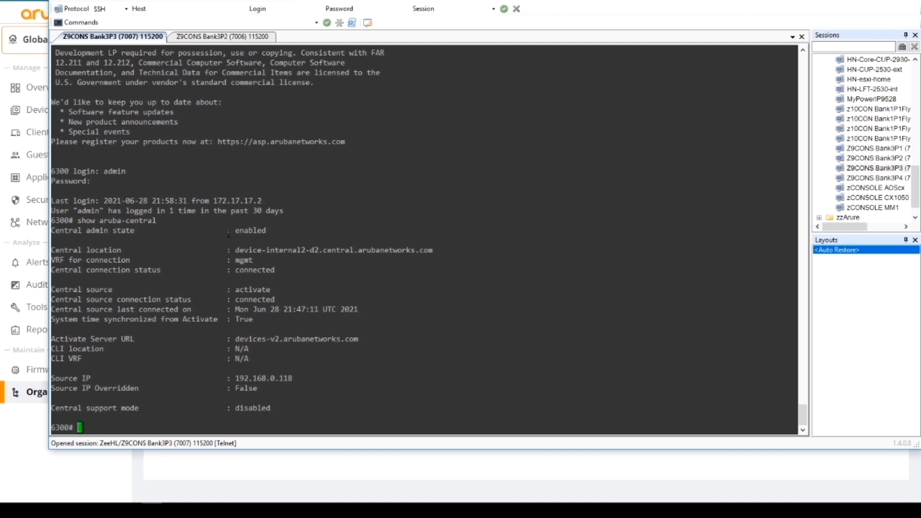
left_click_drag(227, 231, 282, 230)
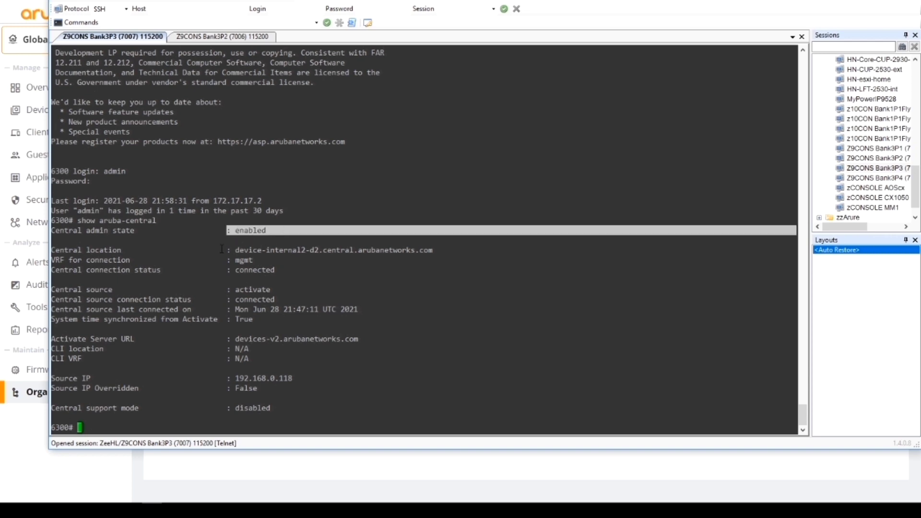
left_click_drag(217, 250, 441, 248)
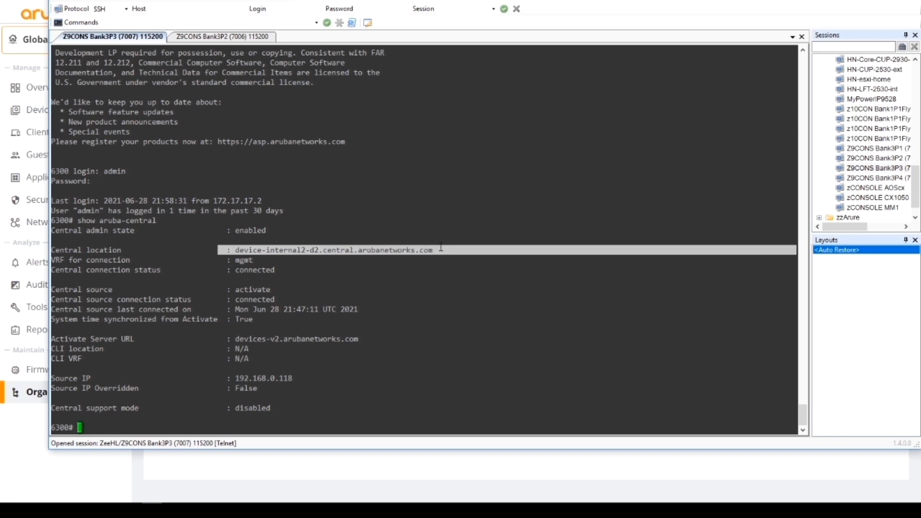
left_click_drag(222, 262, 256, 260)
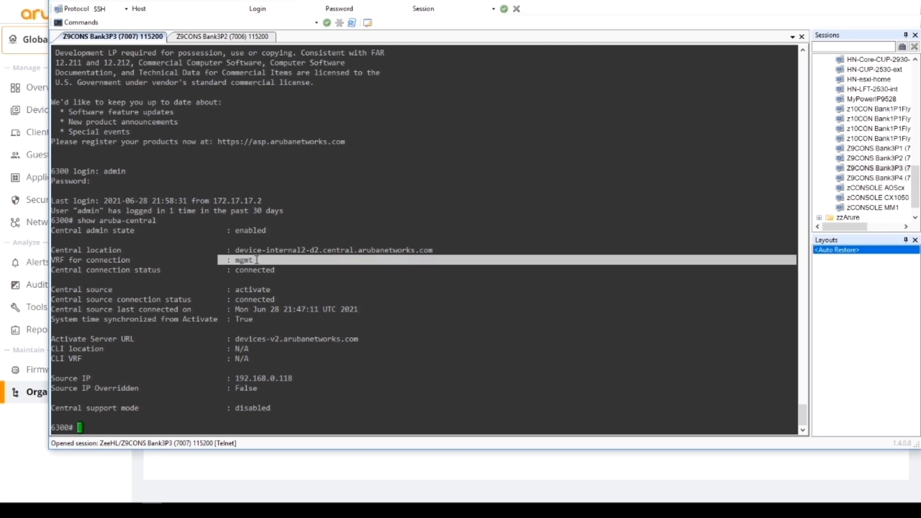
left_click_drag(226, 270, 274, 290)
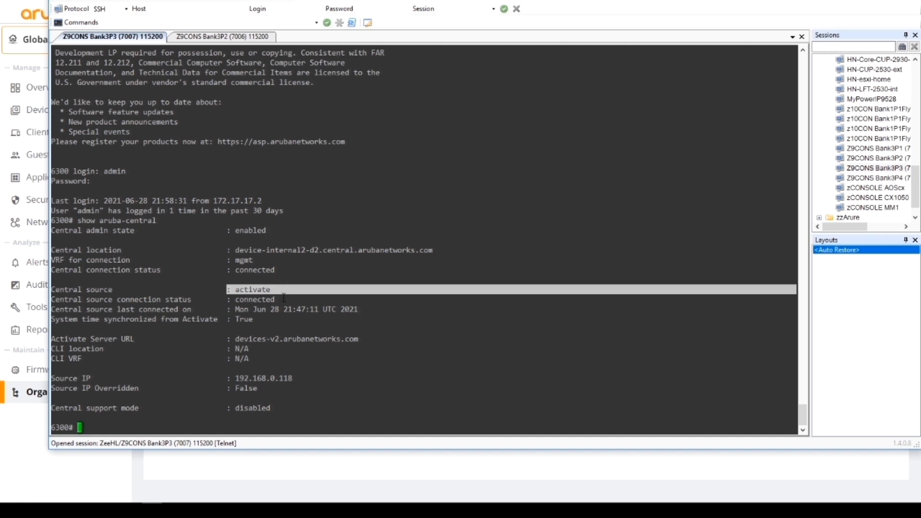
left_click_drag(284, 298, 232, 298)
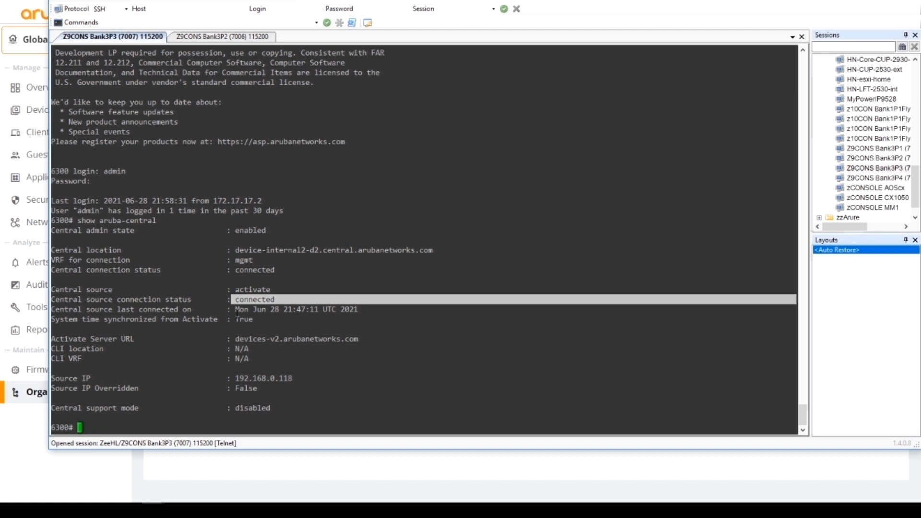
left_click(237, 314)
left_click_drag(237, 314, 356, 311)
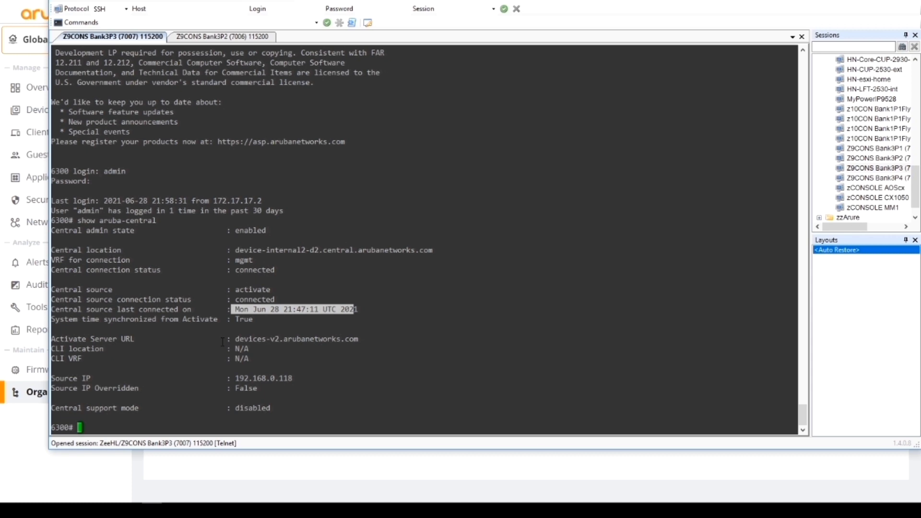
left_click_drag(222, 342, 364, 338)
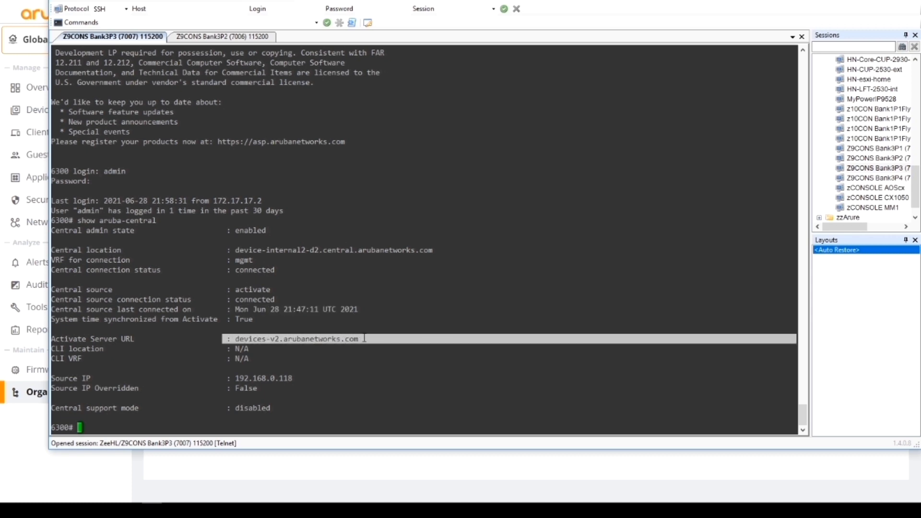
left_click_drag(226, 377, 311, 378)
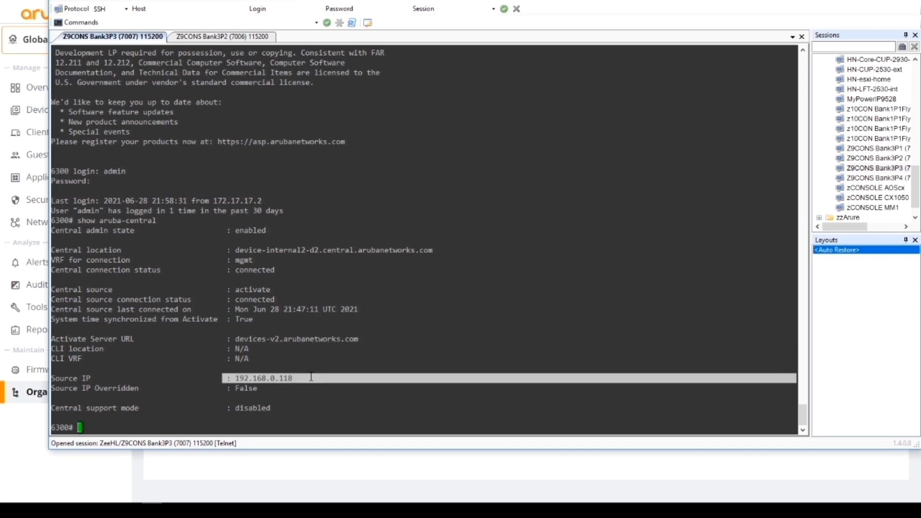
left_click(219, 423)
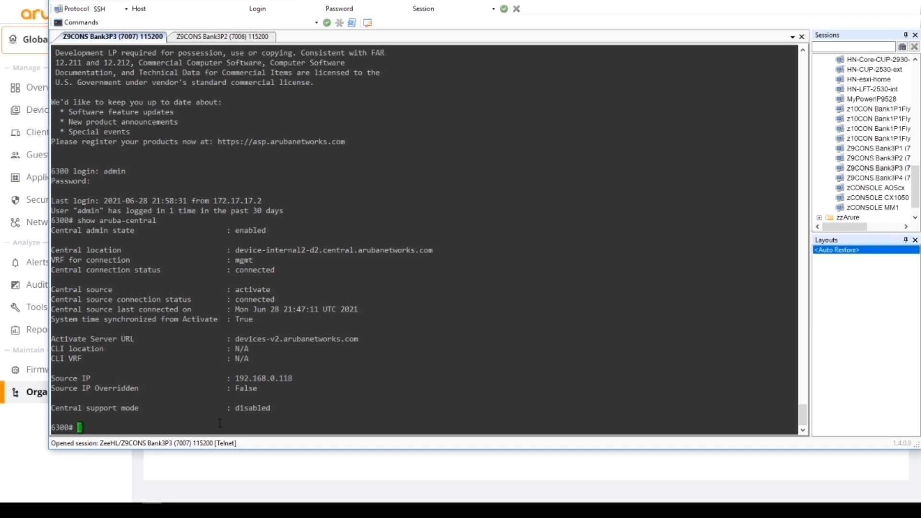
type("show run")
Run 'show run' and highlight the tacacs-server line and its host address
key("Return")
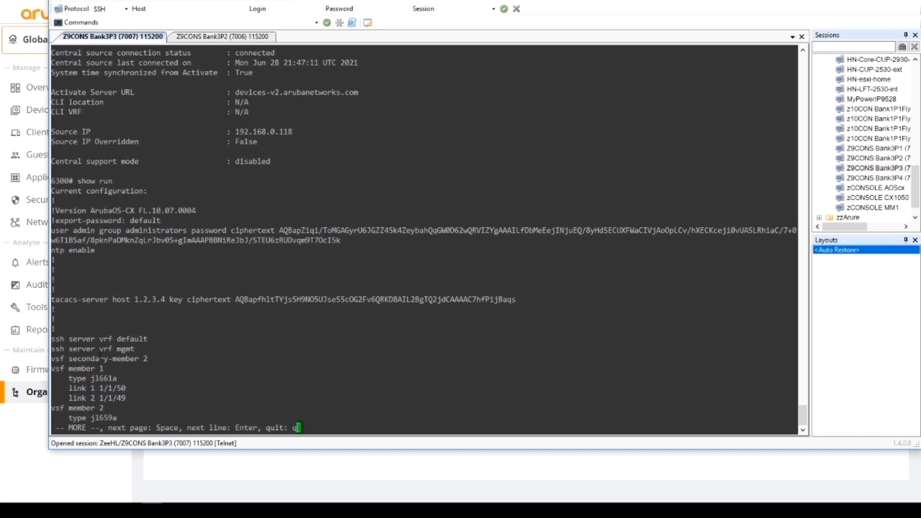
left_click_drag(52, 299, 395, 308)
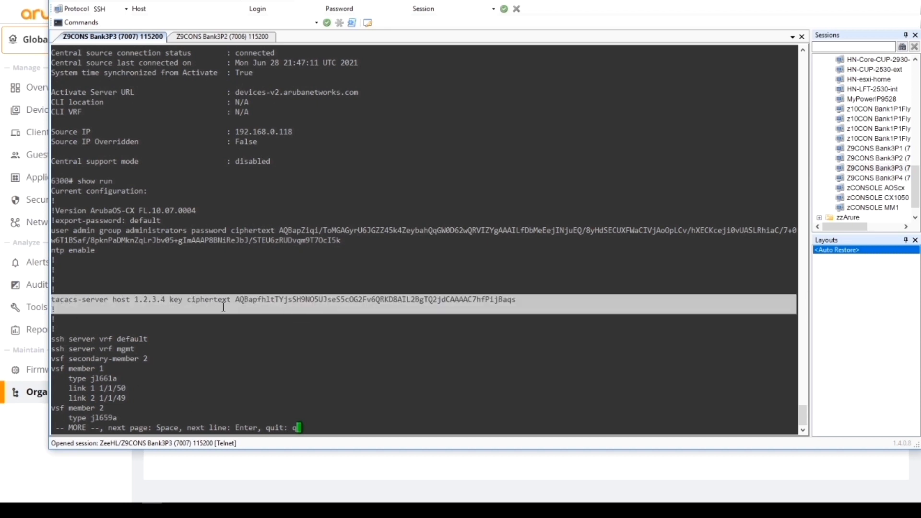
left_click_drag(132, 300, 169, 301)
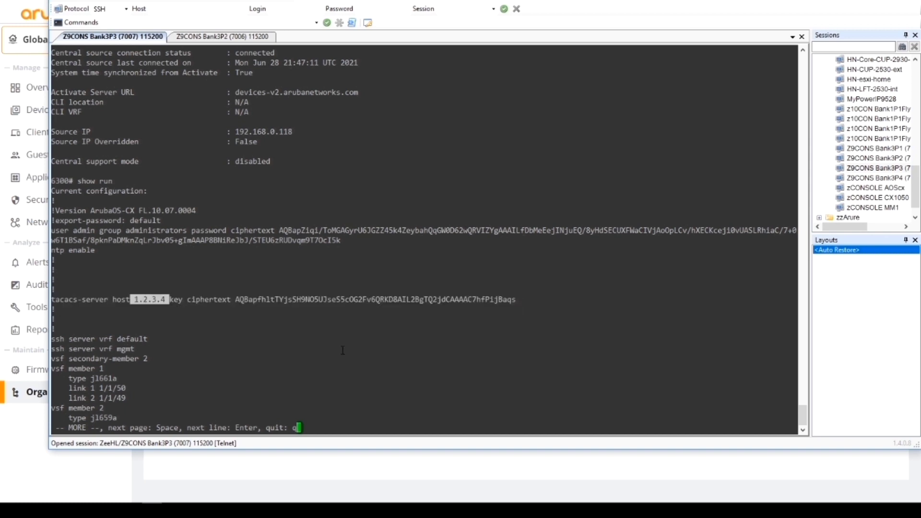
Page through the configuration, highlighting the VLAN 99, 100 userdata and 101 voice blocks
key("space")
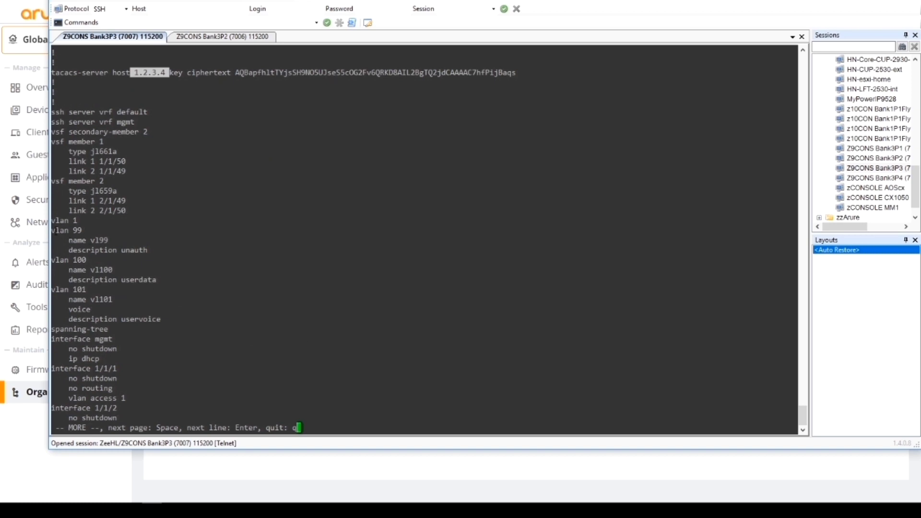
left_click_drag(54, 230, 164, 253)
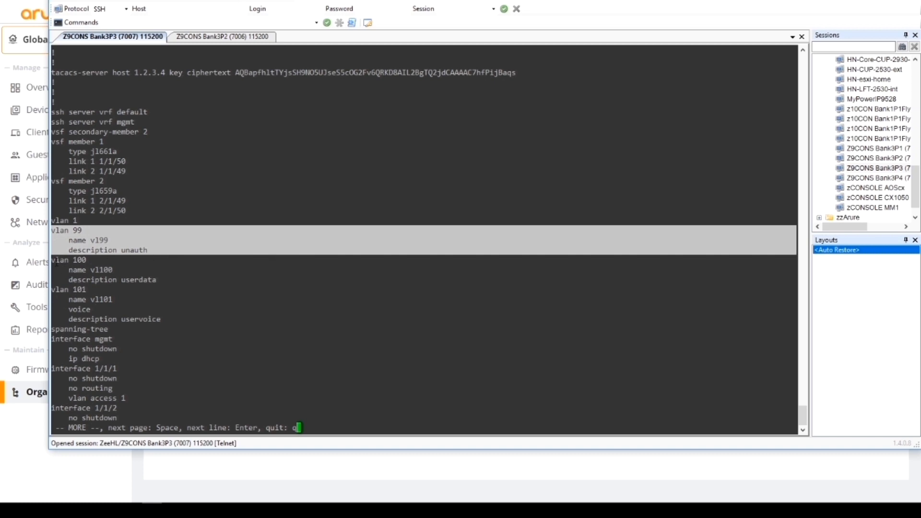
left_click_drag(56, 263, 156, 279)
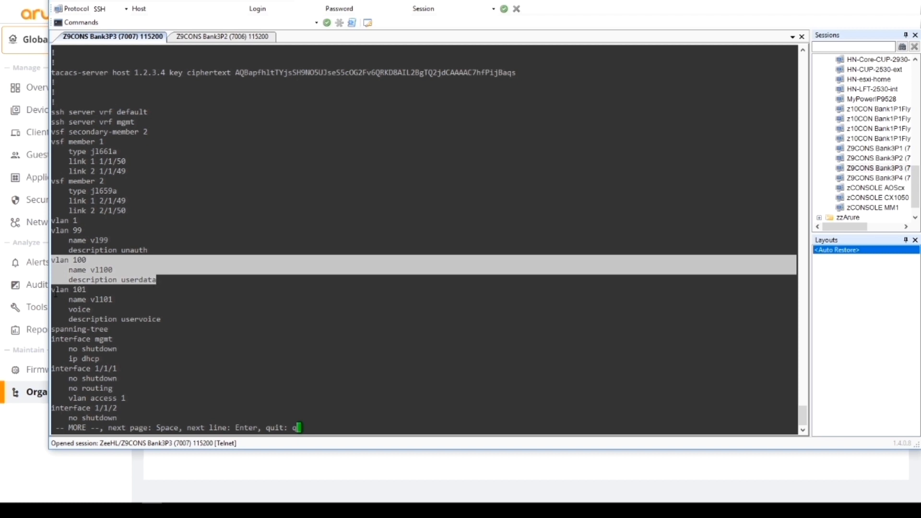
left_click_drag(56, 293, 177, 319)
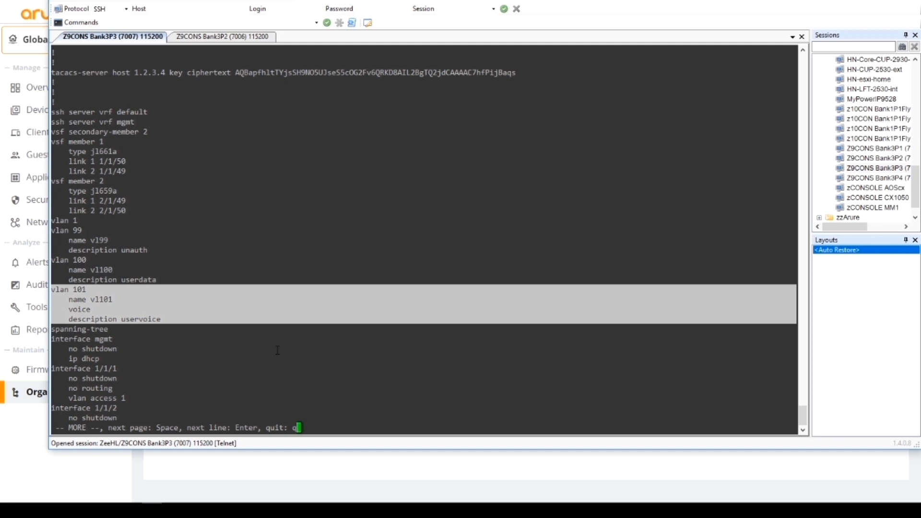
key("space")
key("space")
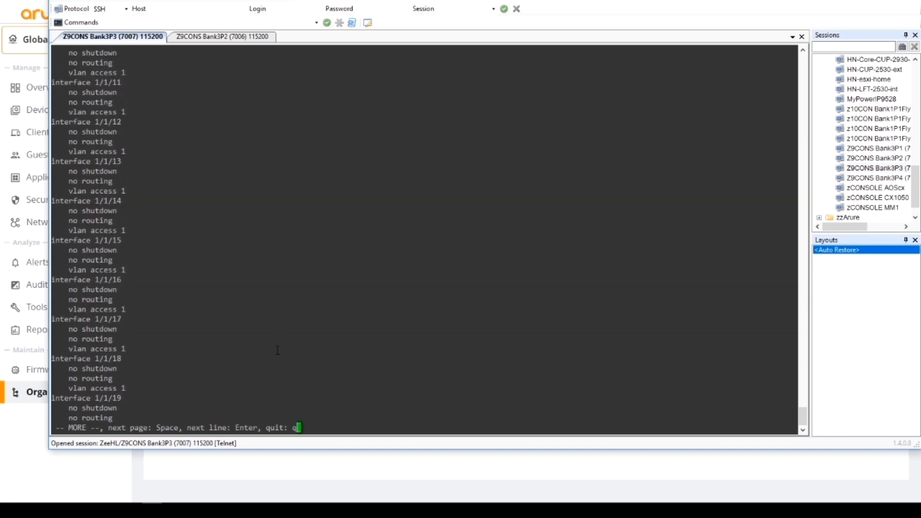
key("space")
key("space")
key("space")
key("space")
key("space")
key("space")
key("space")
key("space")
key("space")
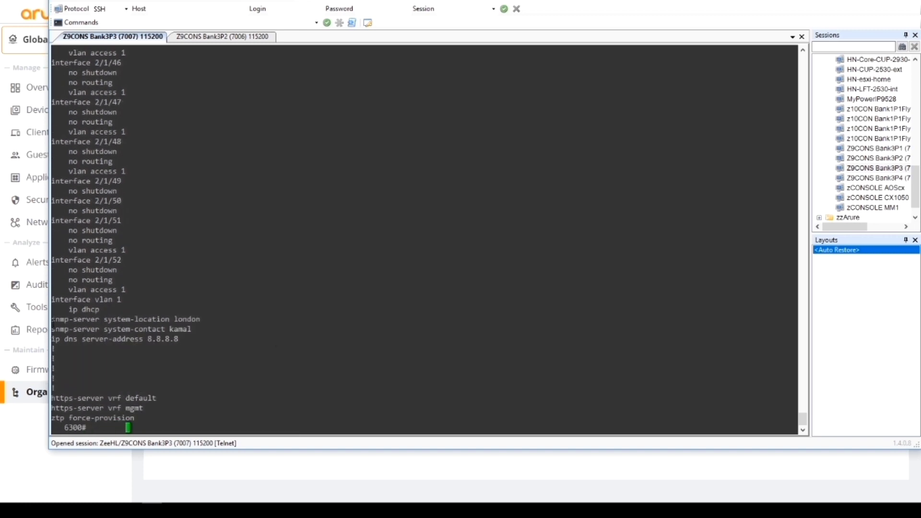
left_click_drag(53, 319, 215, 319)
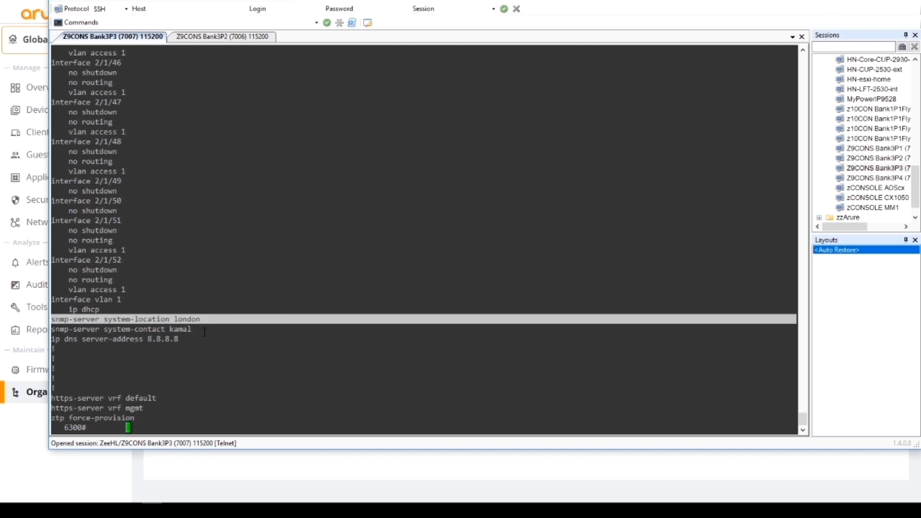
left_click_drag(204, 332, 51, 340)
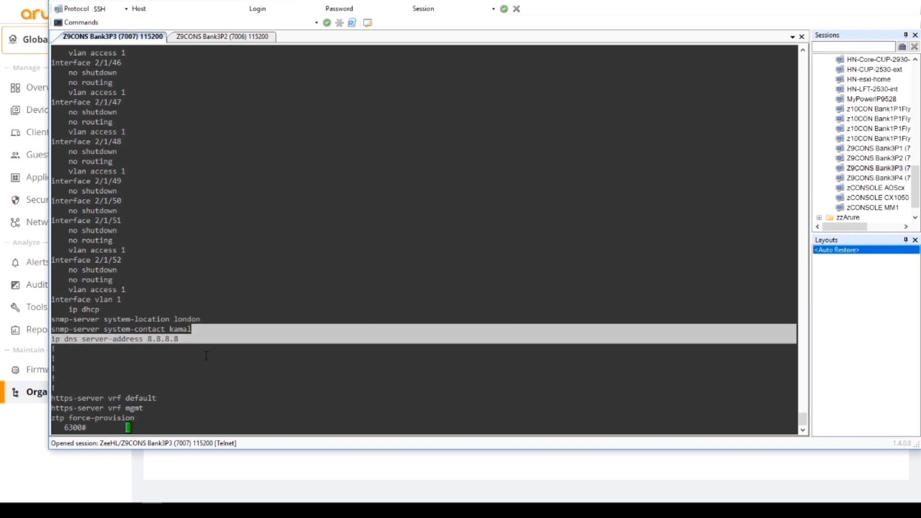